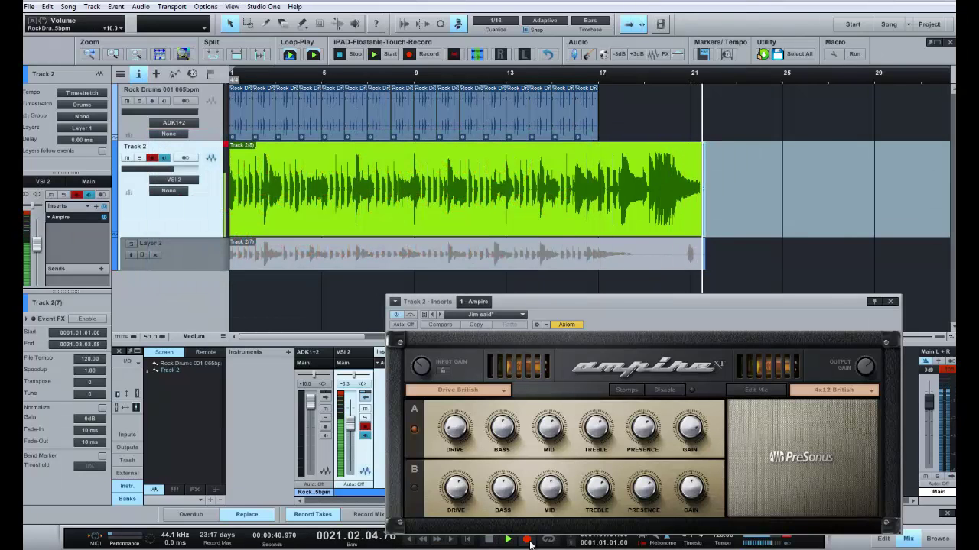
- Stop recording, colour the Layer 2 take green, and promote its second half, from about bar 10 on, to Track 2
left_click(490, 540)
right_click(418, 252)
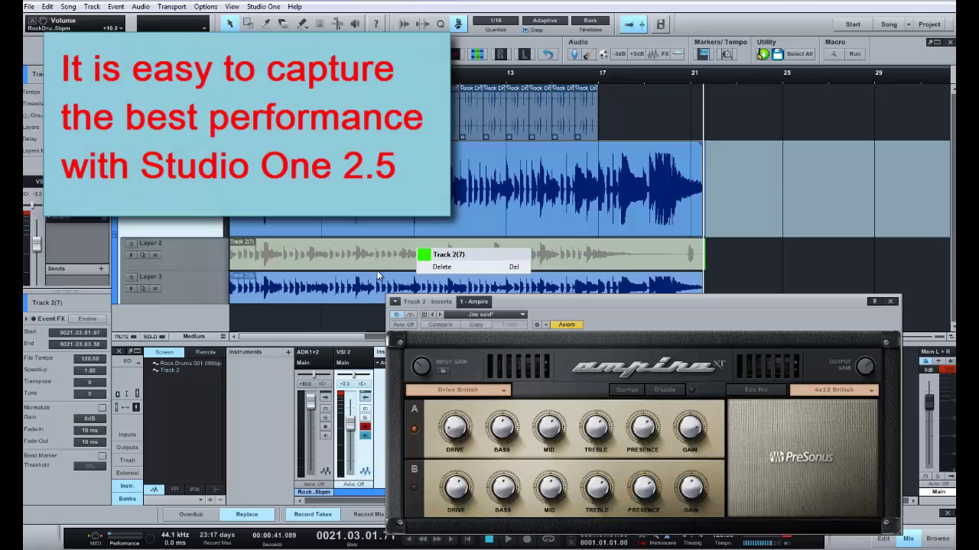
left_click(375, 247)
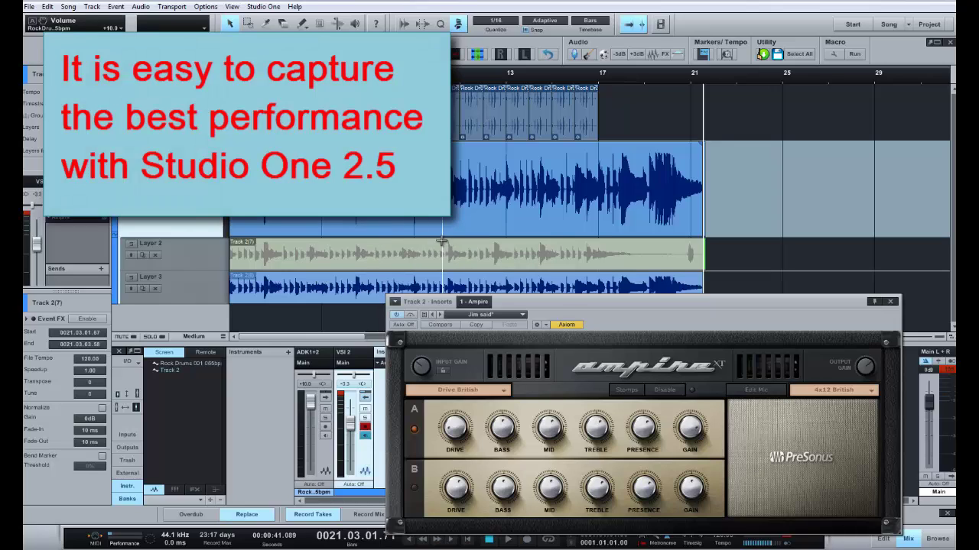
left_click_drag(447, 243, 703, 260)
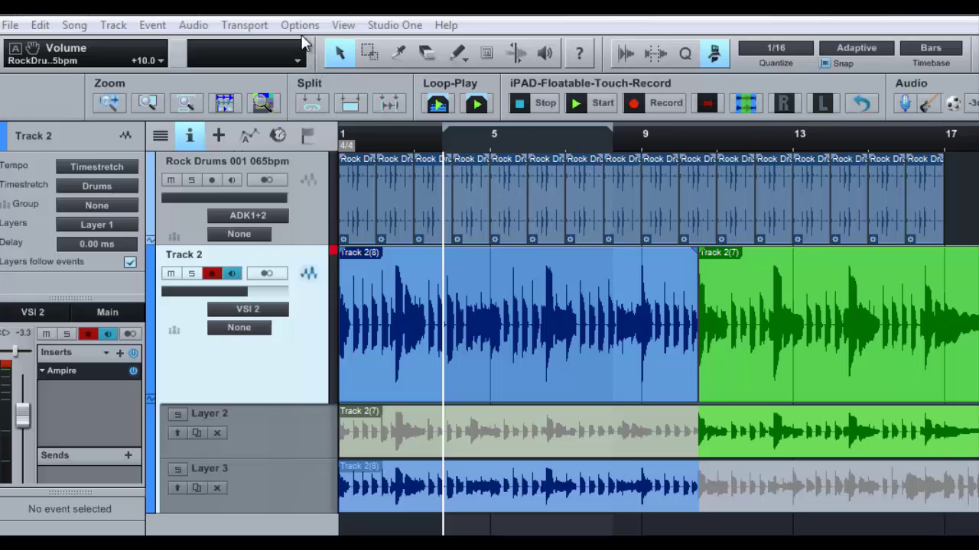
- Check the Record Takes to Layers recording option and the Layers follow events setting of Track 2
left_click(300, 25)
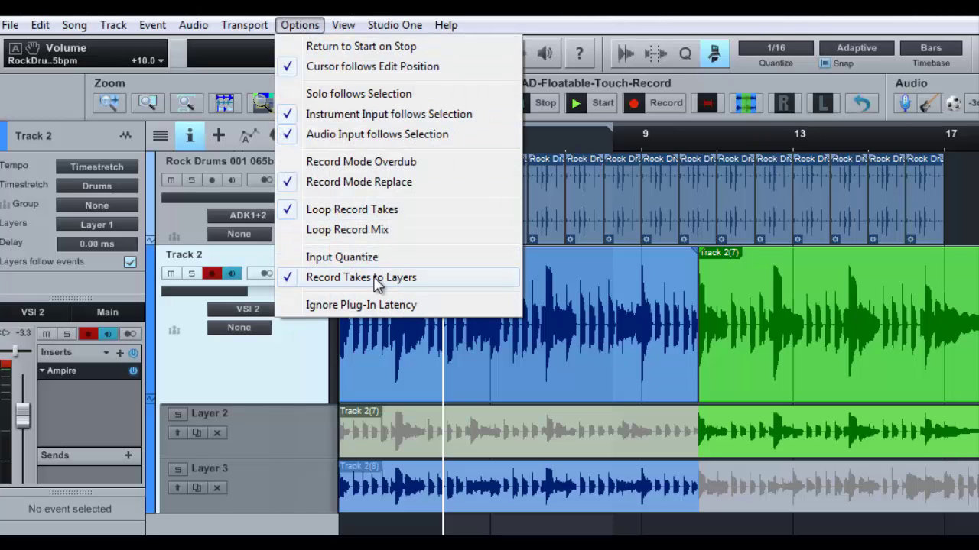
left_click(291, 374)
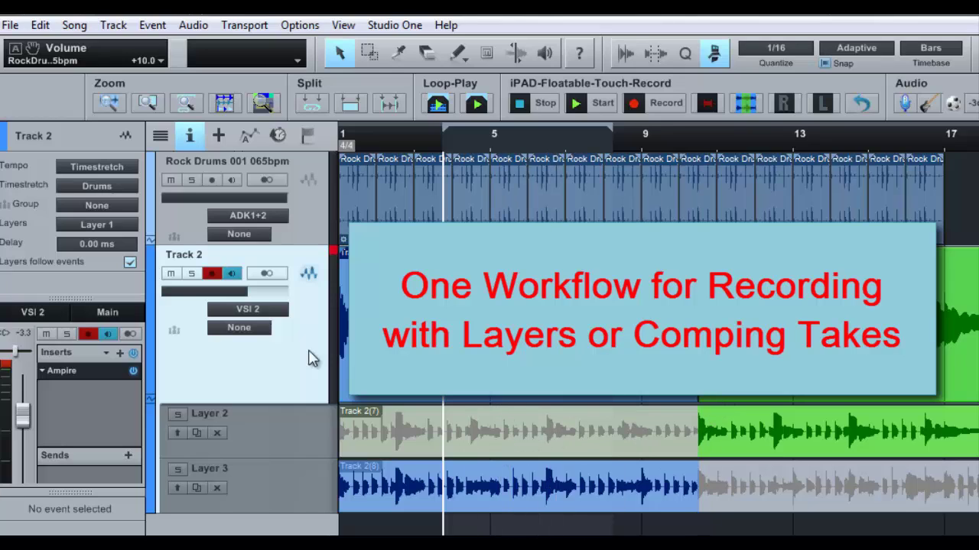
left_click(129, 262)
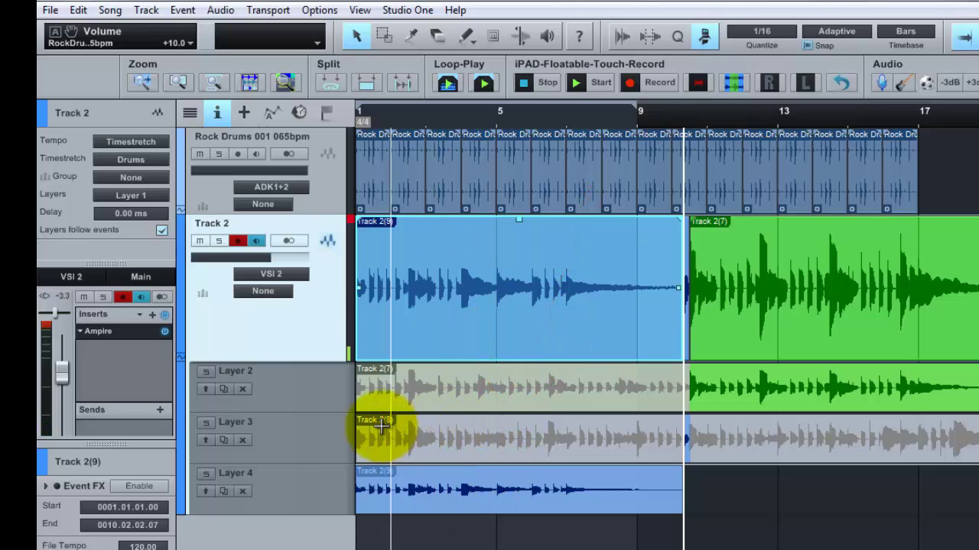
- Colour the Layer 4 take red and the Layer 3 take yellow-green
left_click(590, 472)
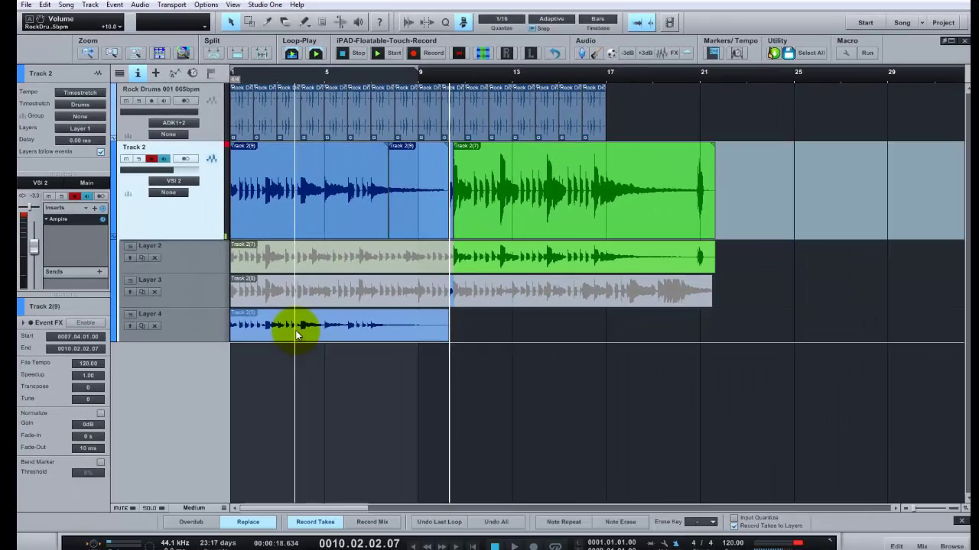
right_click(454, 499)
left_click(305, 338)
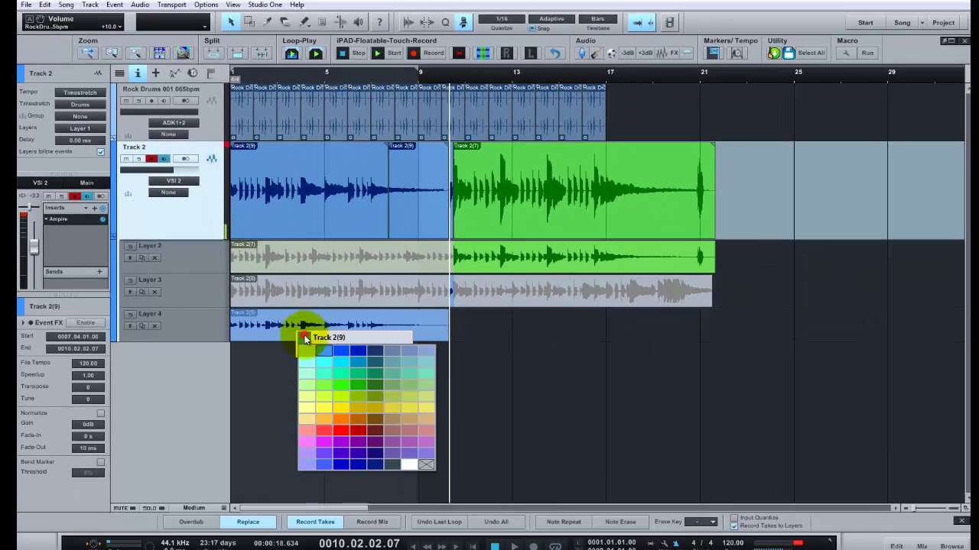
left_click(330, 432)
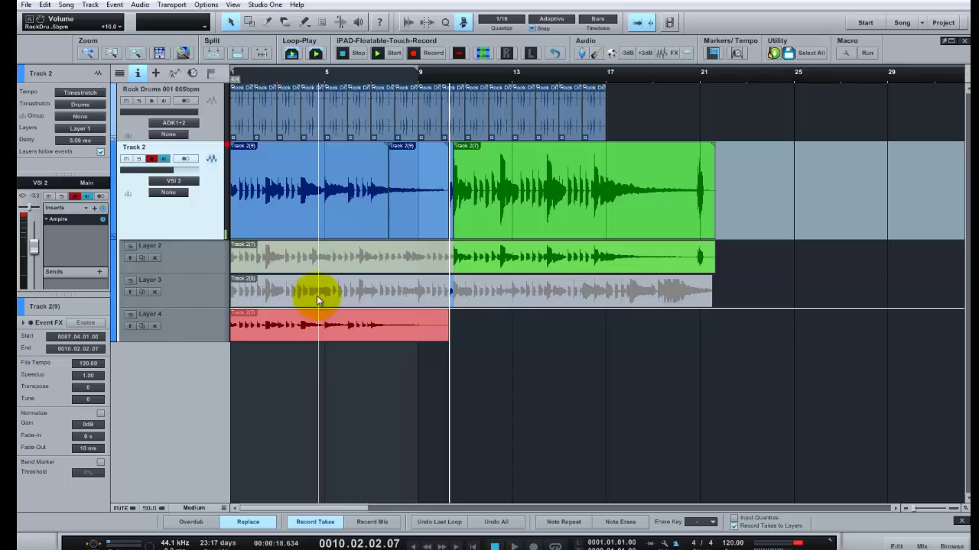
right_click(316, 295)
left_click(325, 305)
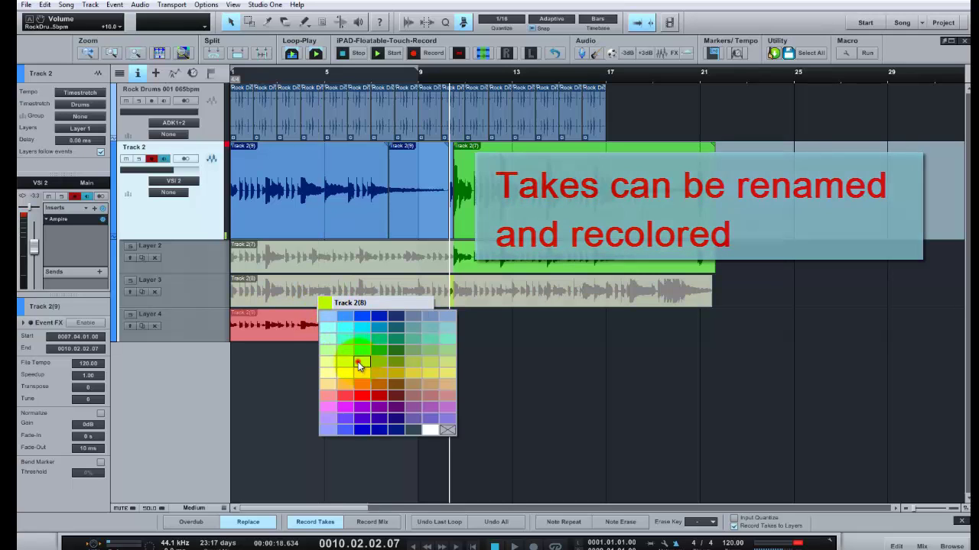
left_click(317, 267)
left_click(318, 261)
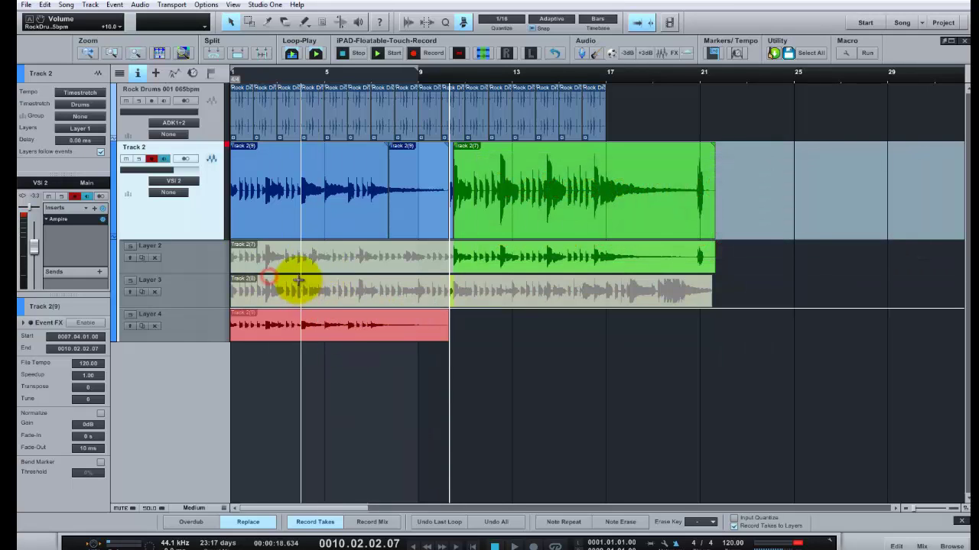
- Promote Layer 3 from about bar 4 to the middle of bar 6, and Layer 2 from there to about bar 10, to Track 2
left_click_drag(302, 280, 365, 295)
left_click_drag(365, 254, 444, 258)
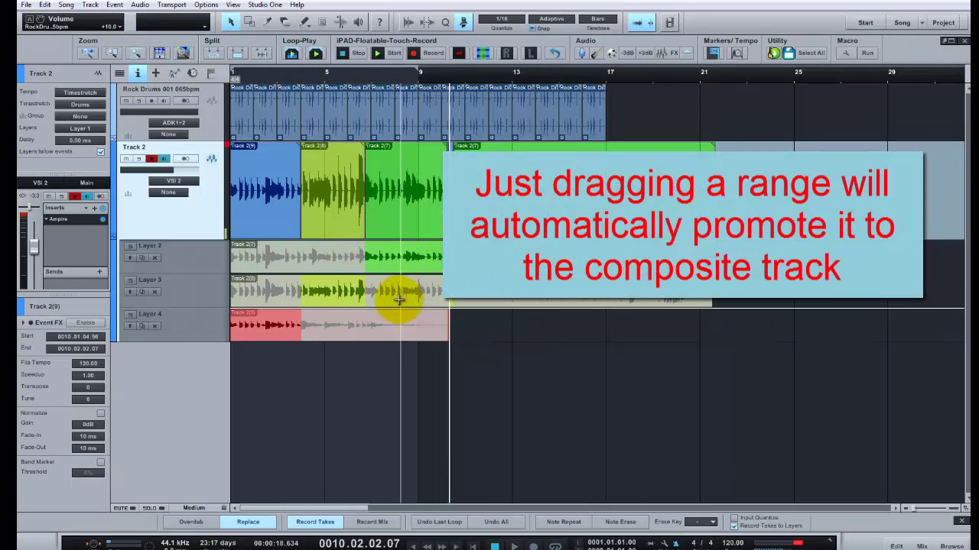
left_click_drag(398, 299, 323, 271)
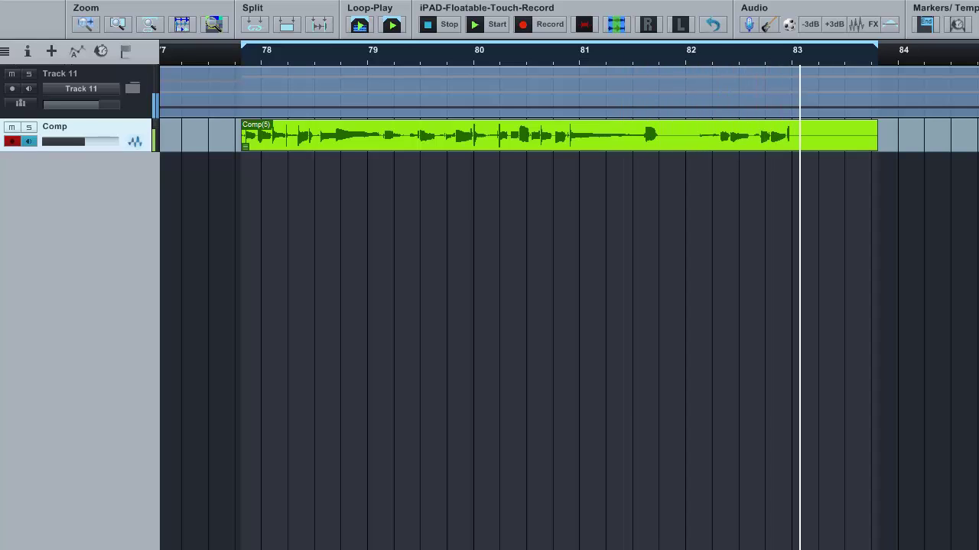
- Stop the loop recording on the Comp track, and colour Take 1 cyan and Take 2 green
key("space")
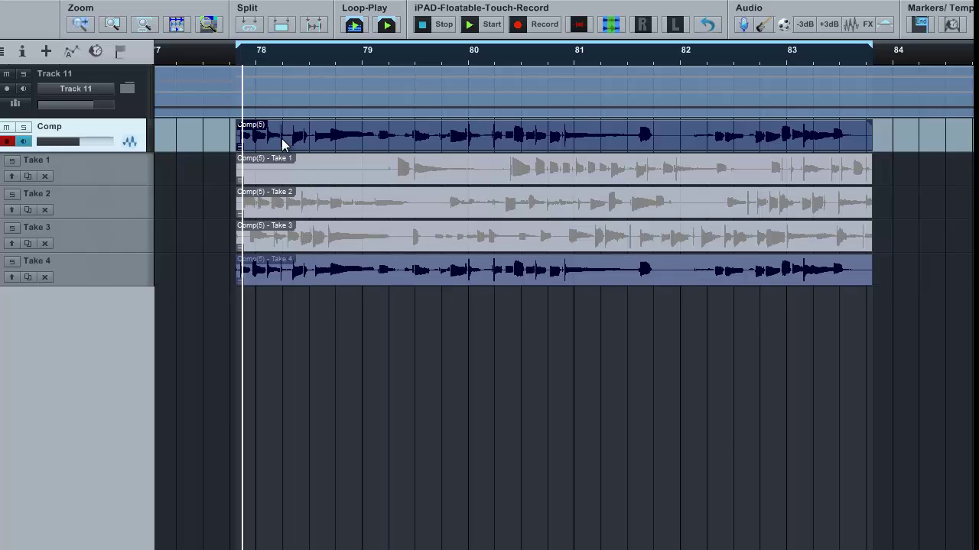
right_click(269, 177)
left_click(278, 182)
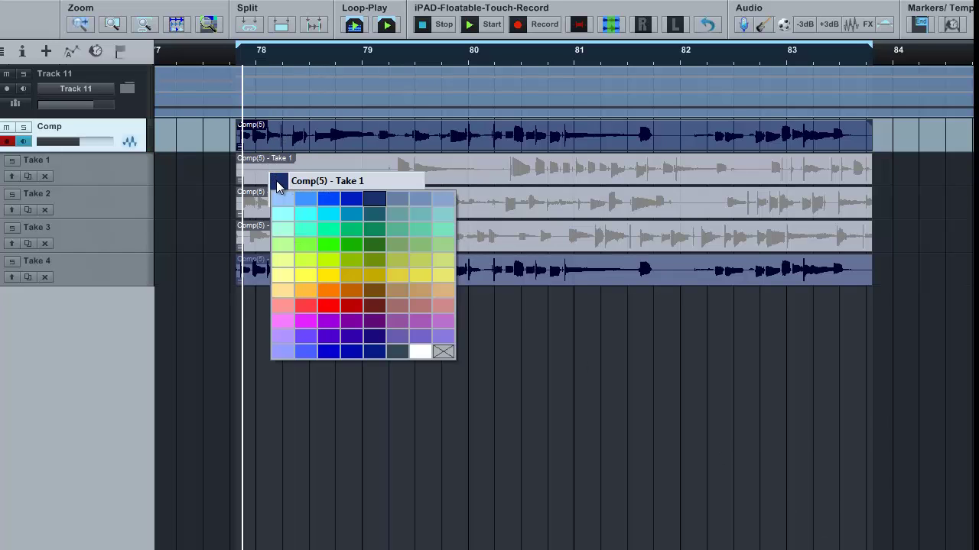
left_click(321, 220)
right_click(265, 211)
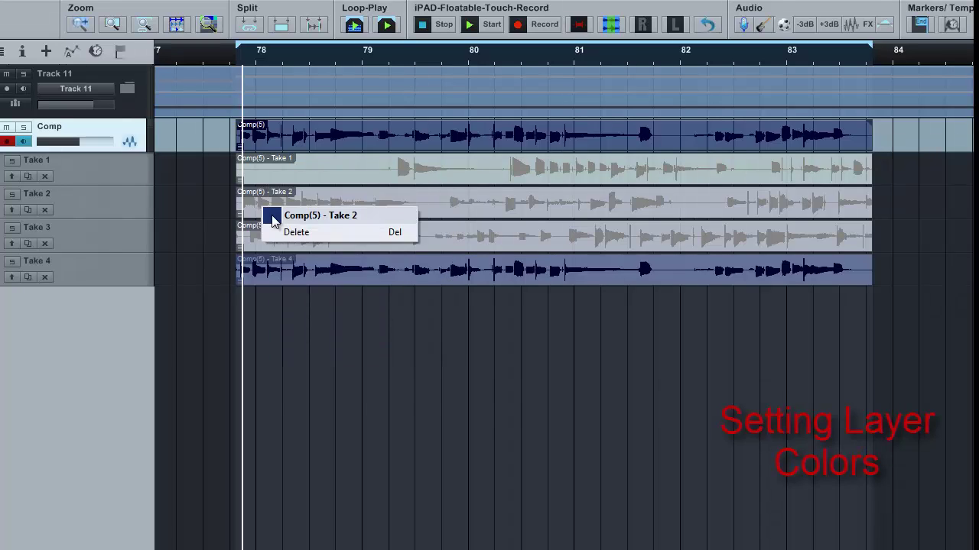
left_click(272, 215)
left_click(319, 281)
- Colour Take 3 orange and Take 4 magenta
right_click(356, 250)
left_click(365, 258)
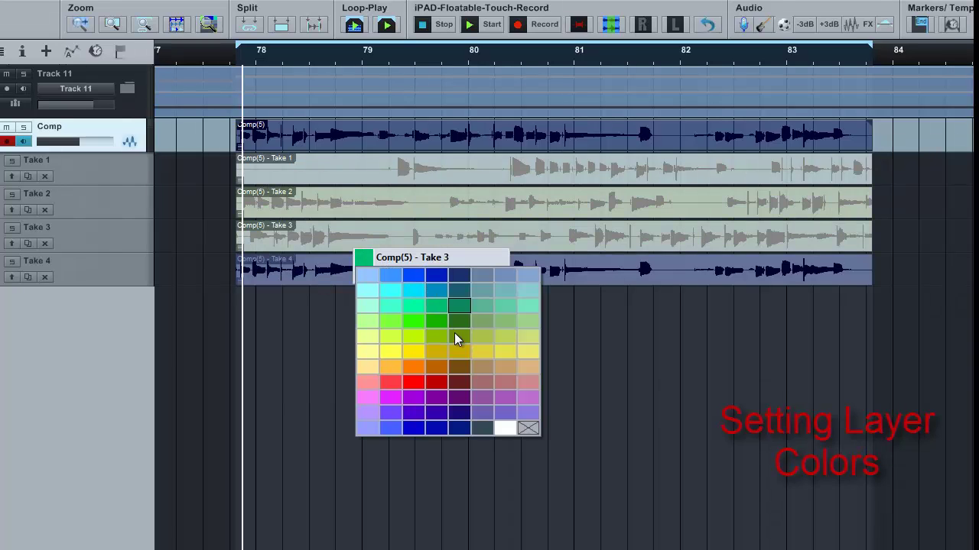
left_click(440, 365)
right_click(555, 277)
left_click(564, 285)
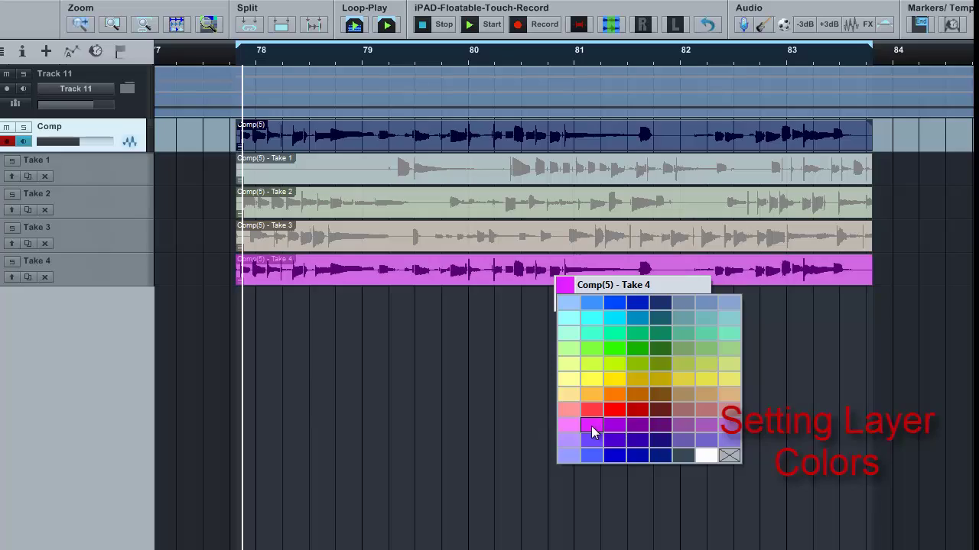
left_click(591, 426)
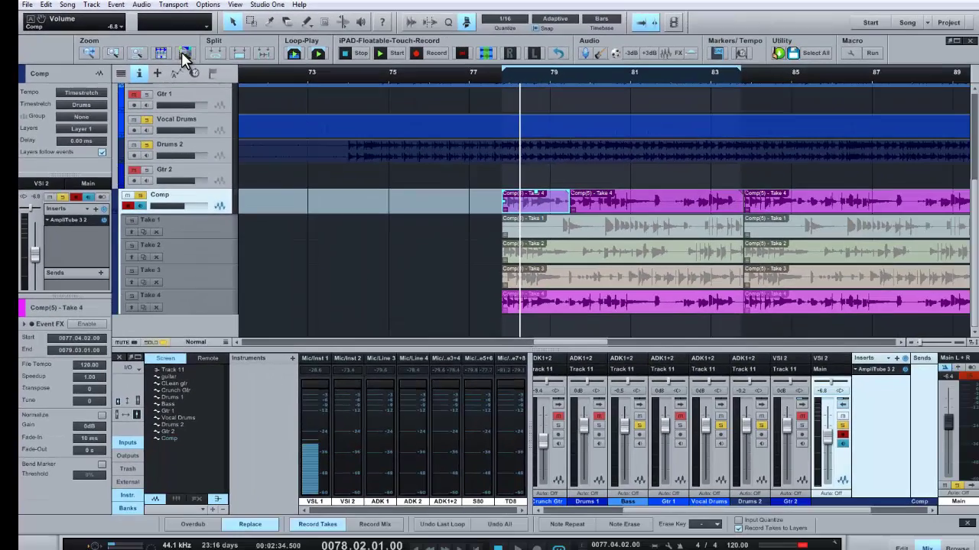
- Promote the opening phrase of Take 4, from about 77.04 to 79.02, to the Comp track as its own section
left_click(184, 53)
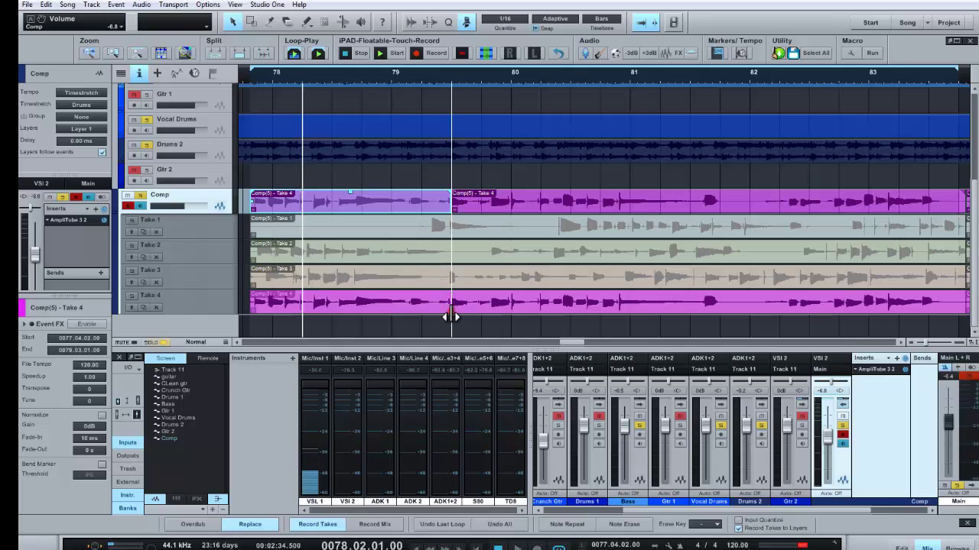
mouse_move(450, 316)
left_mouse_down()
mouse_move(415, 312)
mouse_move(450, 311)
left_mouse_up()
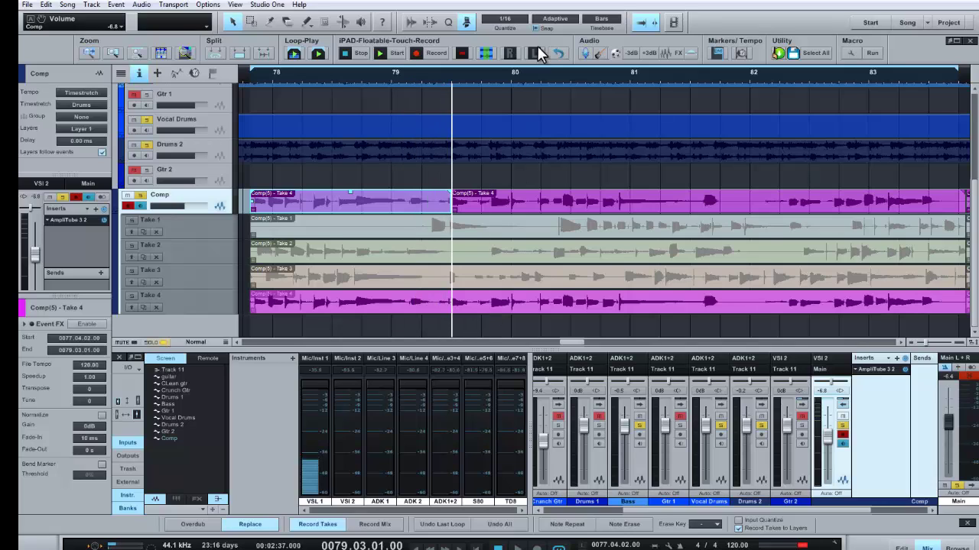
left_click(451, 305)
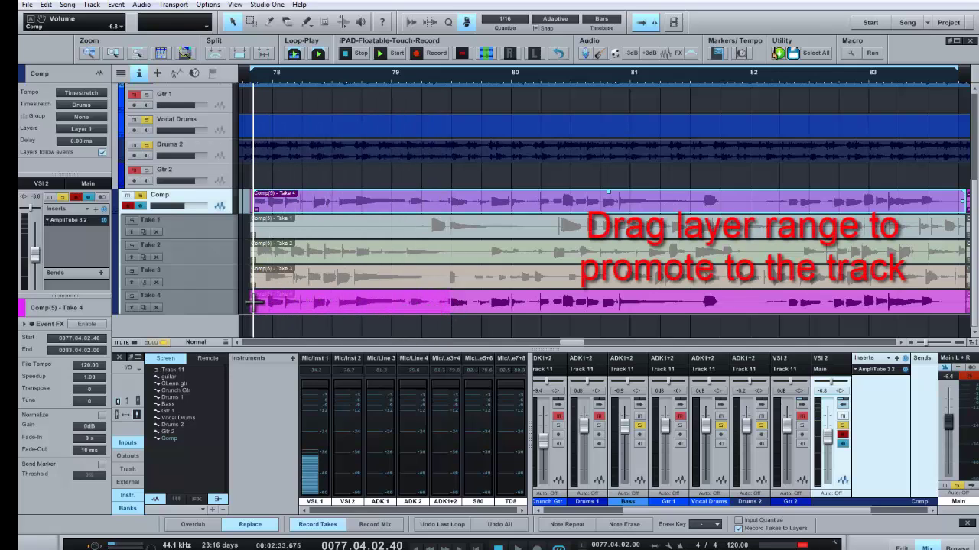
left_click_drag(253, 302, 451, 302)
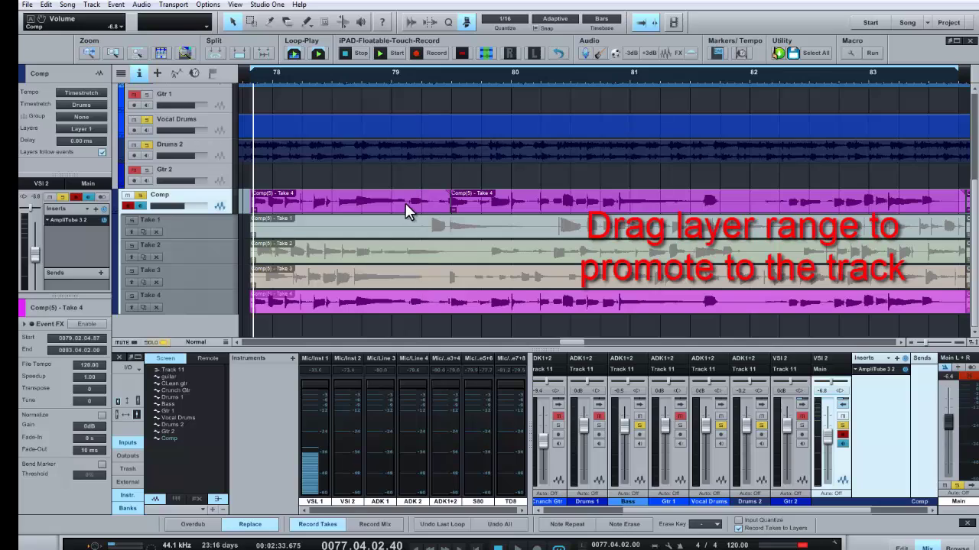
- Loop the first Comp section, audition Takes 3, 2 and 1 in it, and use Take 3 for that section
left_click(406, 203)
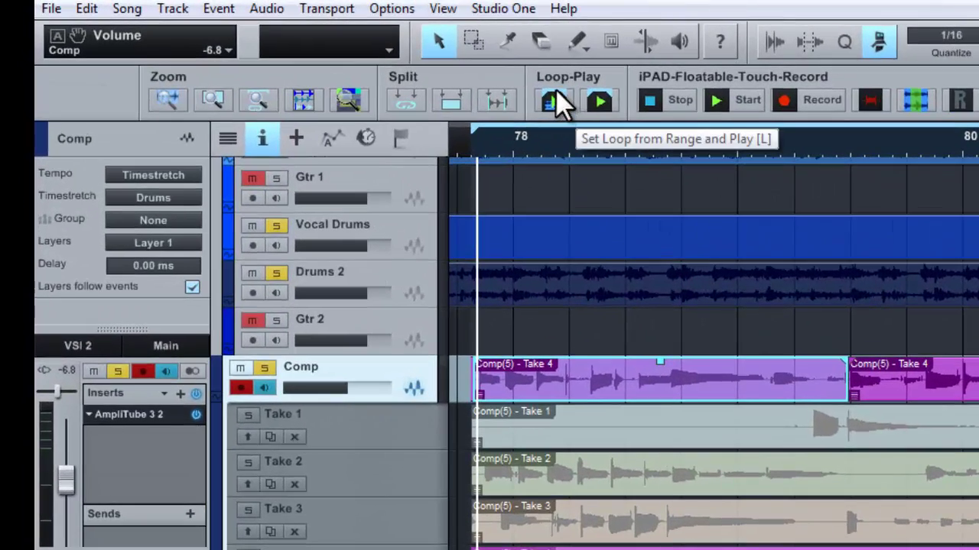
left_click(555, 92)
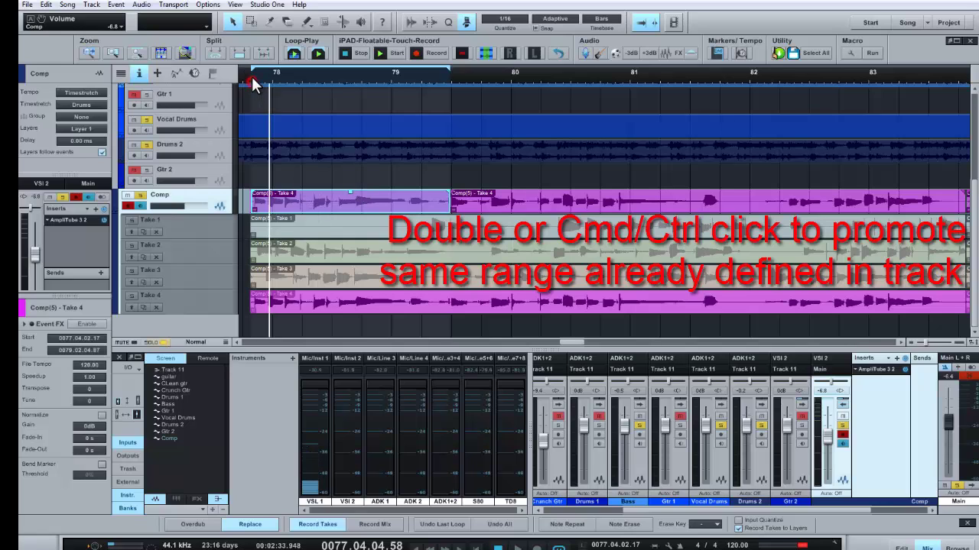
left_click(327, 278)
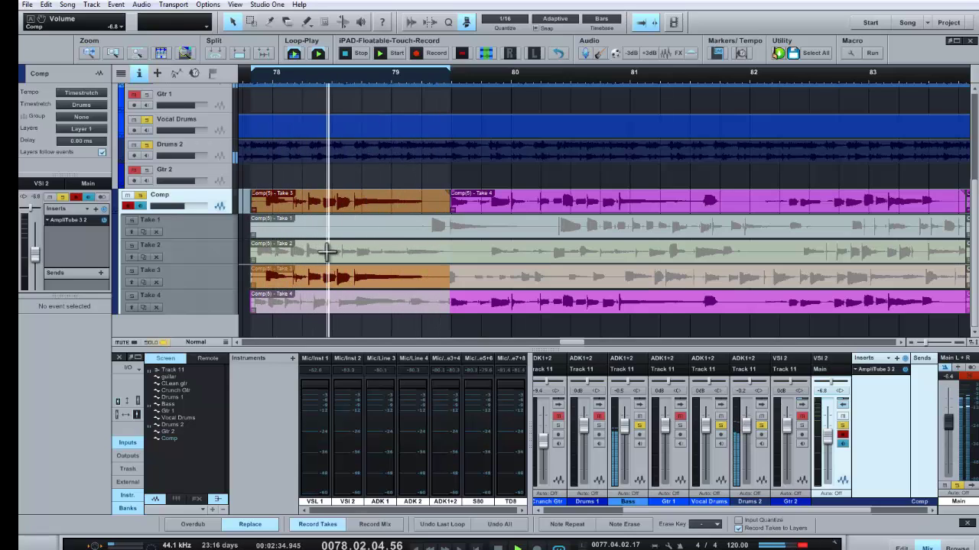
left_click(327, 252)
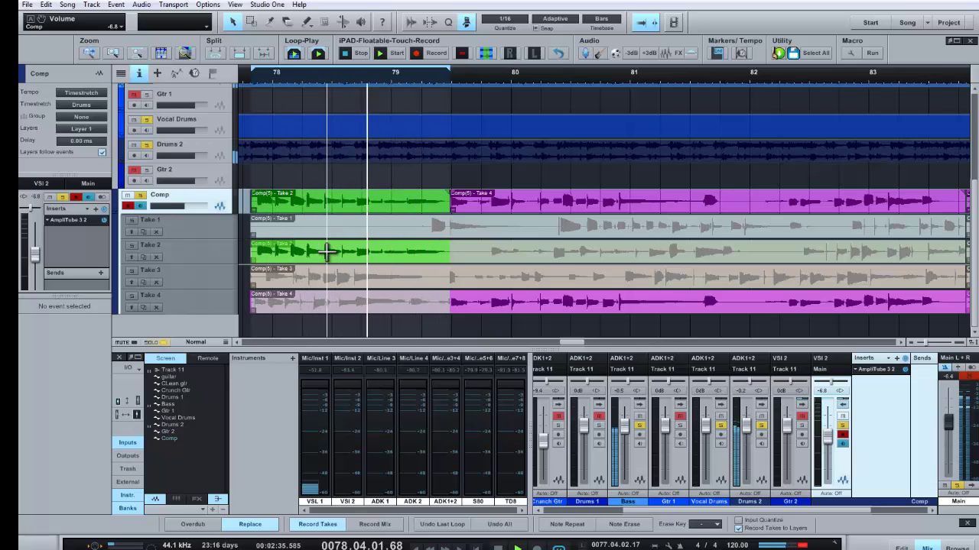
left_click(325, 227)
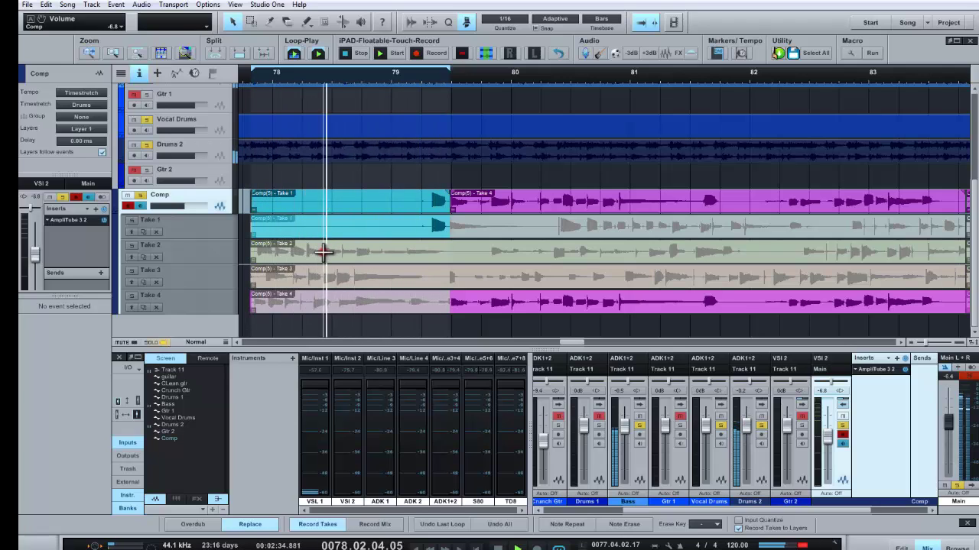
left_click(323, 253)
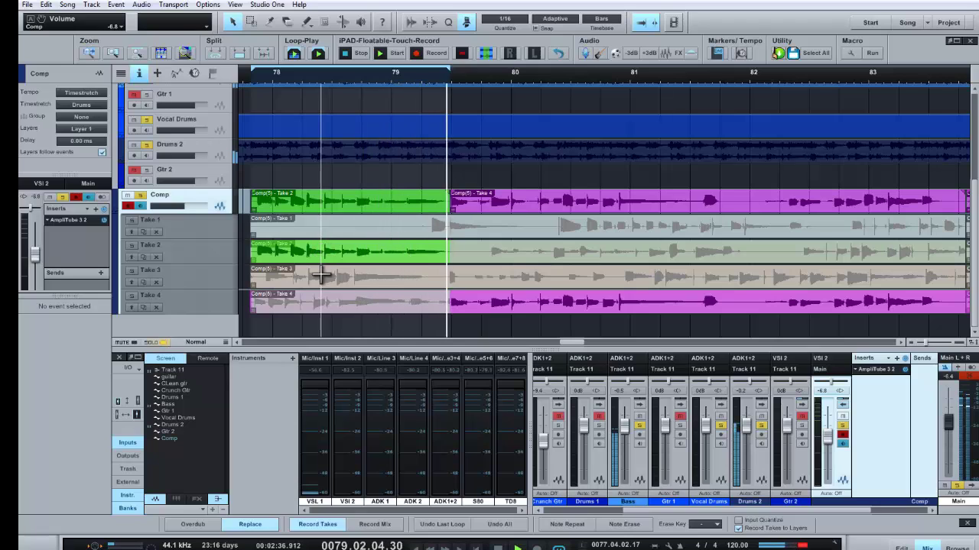
left_click(320, 277)
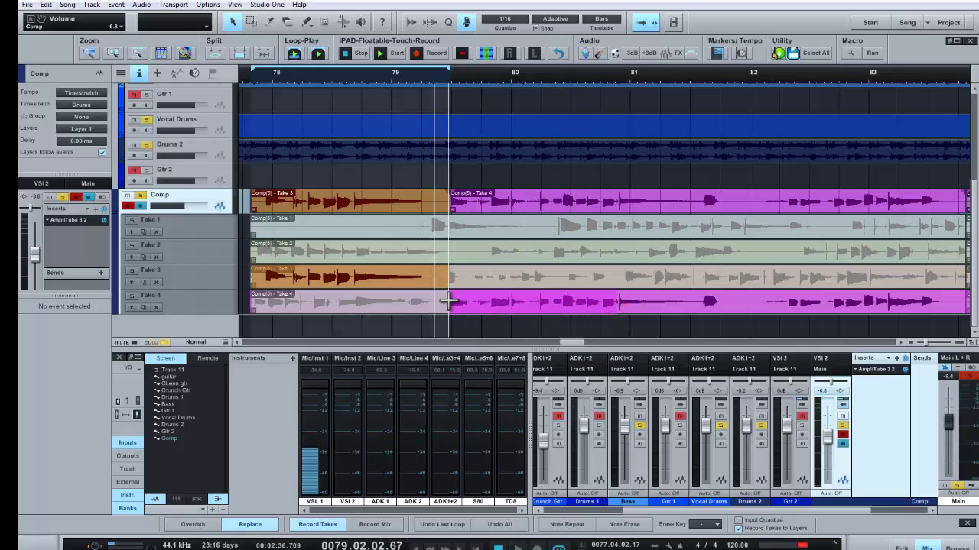
- Promote Take 4 from about 79.02 to 80.04 as the second Comp section, loop it, and swap in Takes 3, 2 and 1
left_click_drag(448, 302, 448, 302)
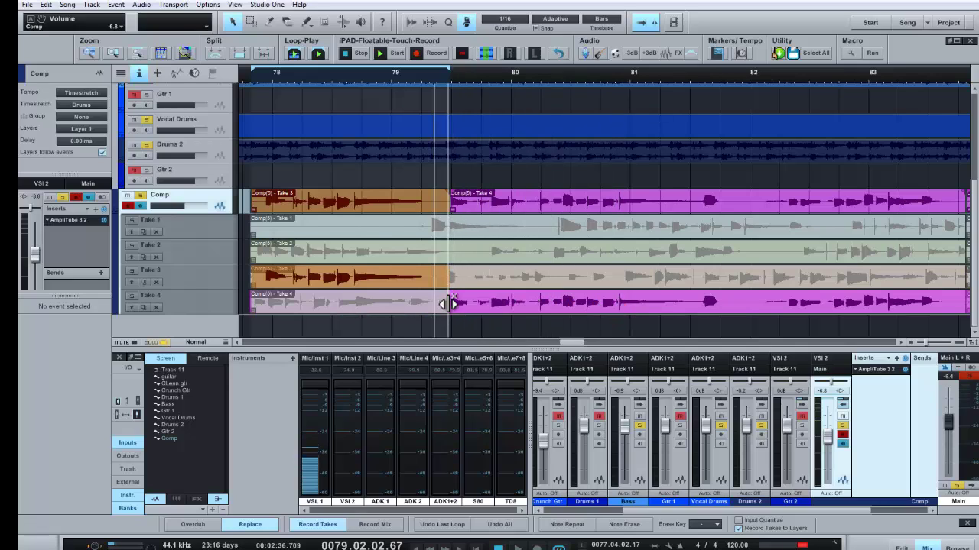
left_click(513, 204)
left_click(293, 55)
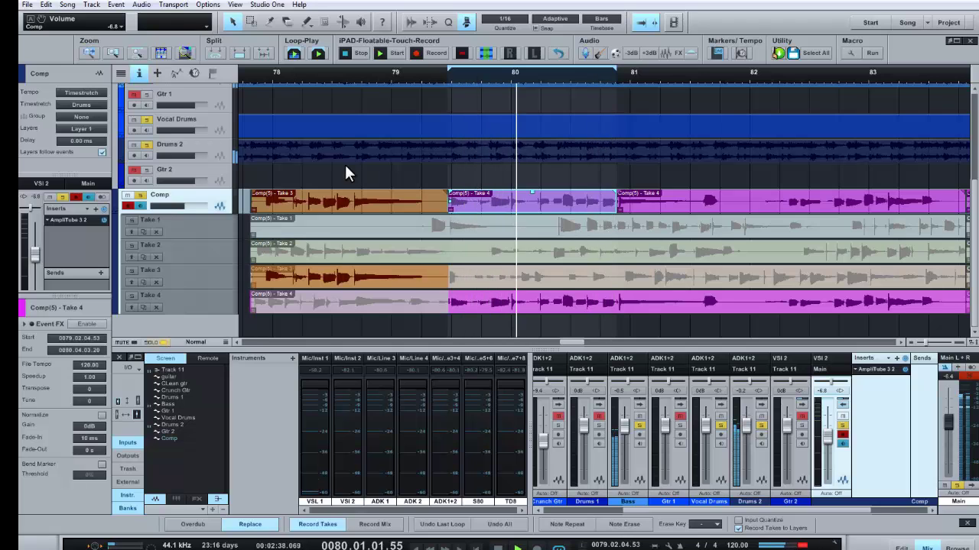
left_click(512, 276)
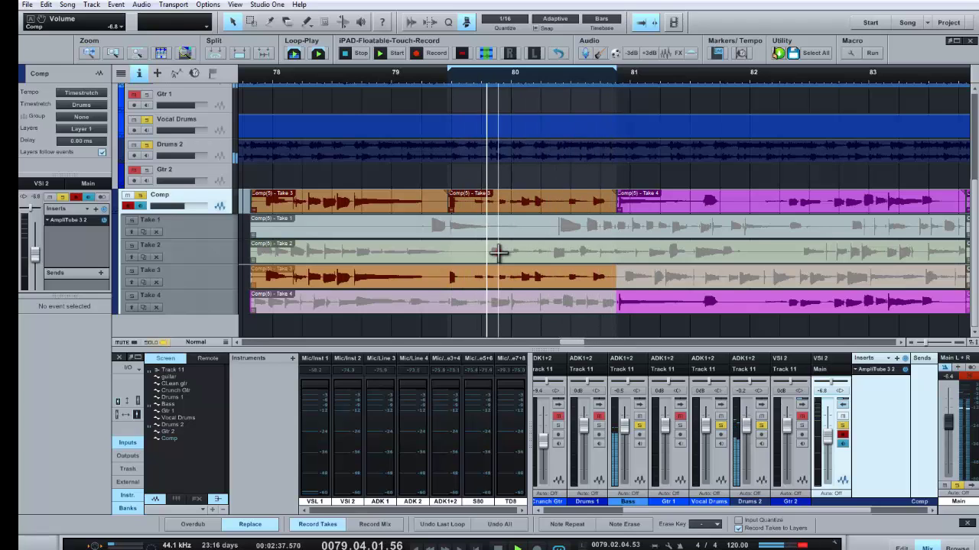
left_click(498, 252)
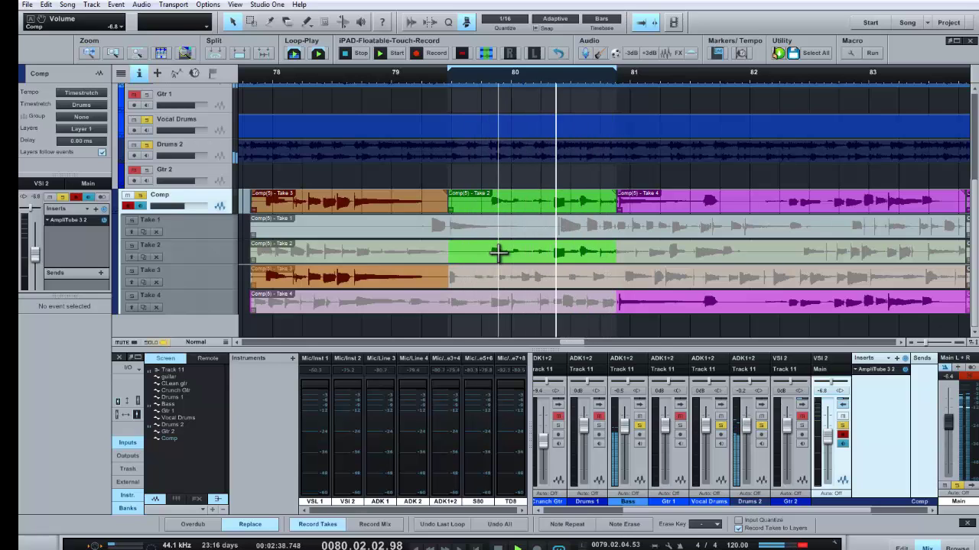
left_click(498, 227)
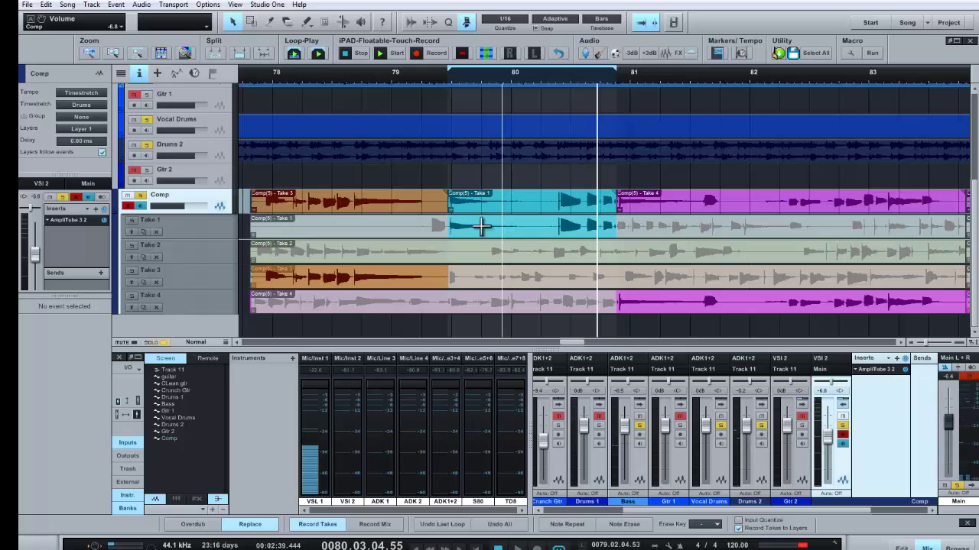
- Extend the second Comp section's Take 1 start back to about 79.02, and loop the first two Comp sections together
left_click_drag(449, 227, 431, 226)
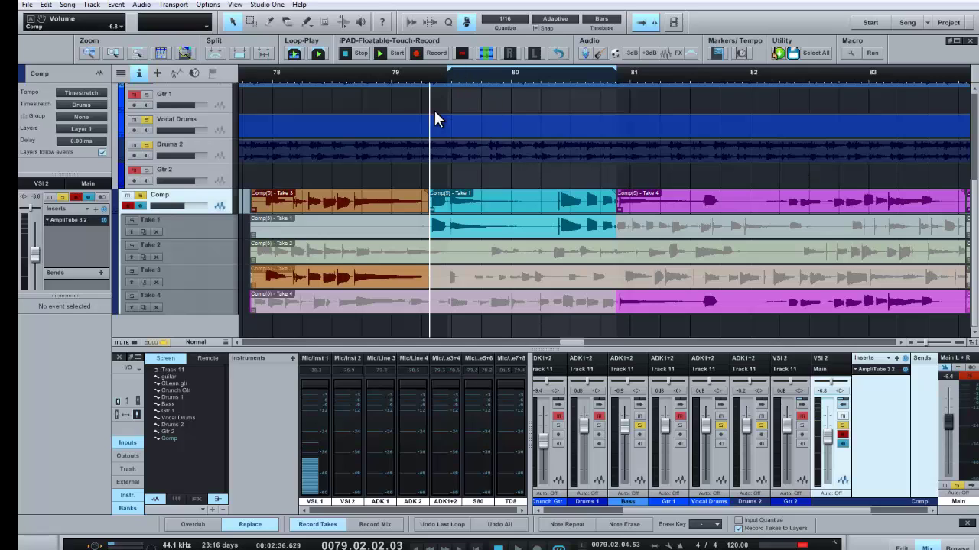
left_click(398, 199)
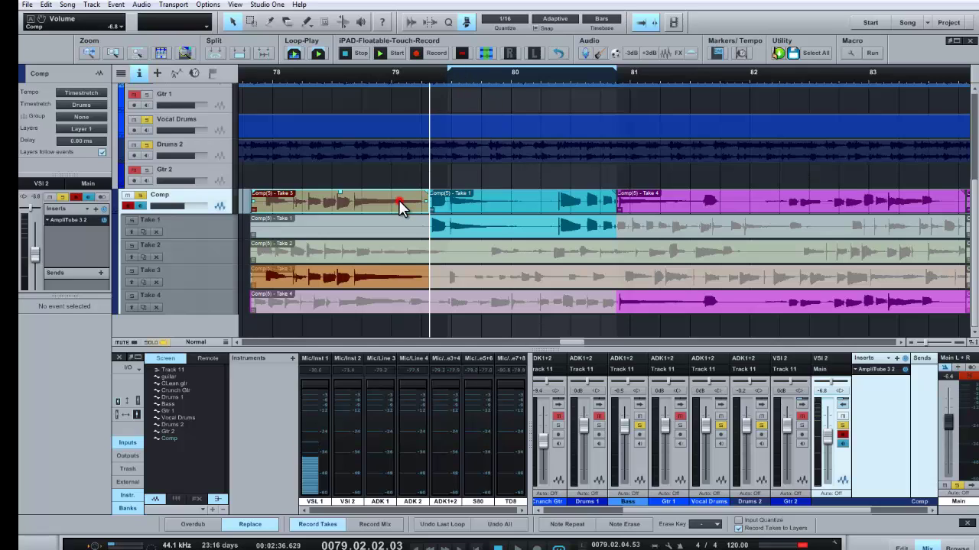
left_click(453, 199)
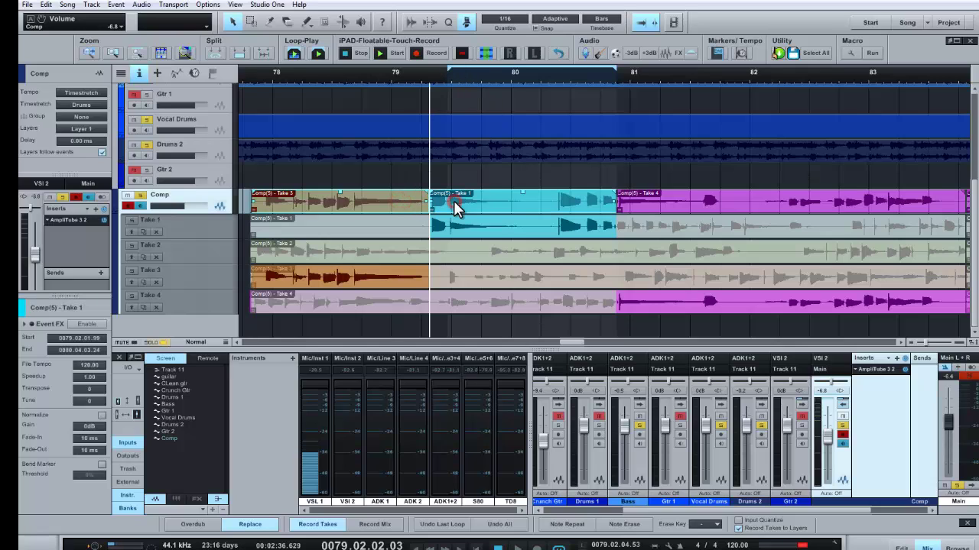
left_click(295, 52)
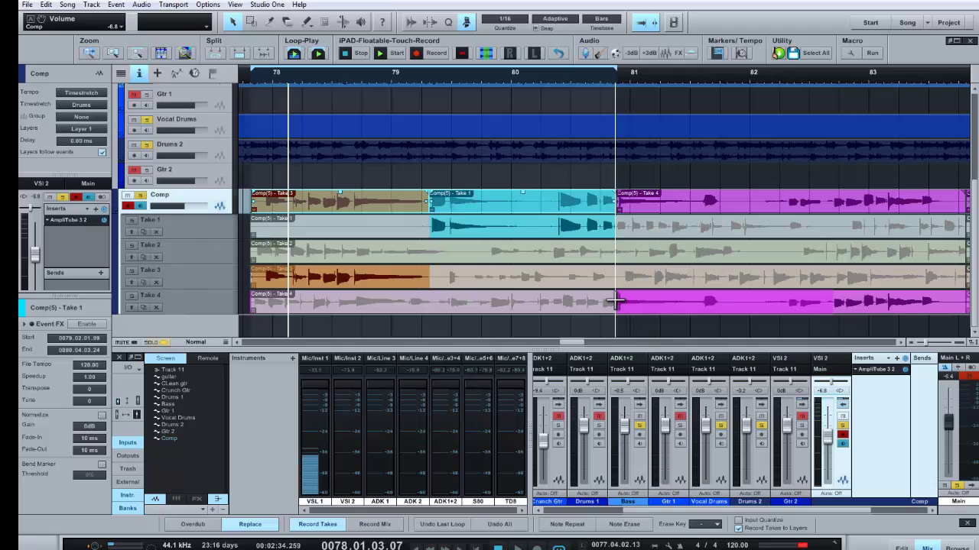
- Promote Take 4 from about 80.04 to 82.03 as the third Comp section, loop it, audition Takes 3, 2 and 1, and settle on Take 4
left_click(682, 202)
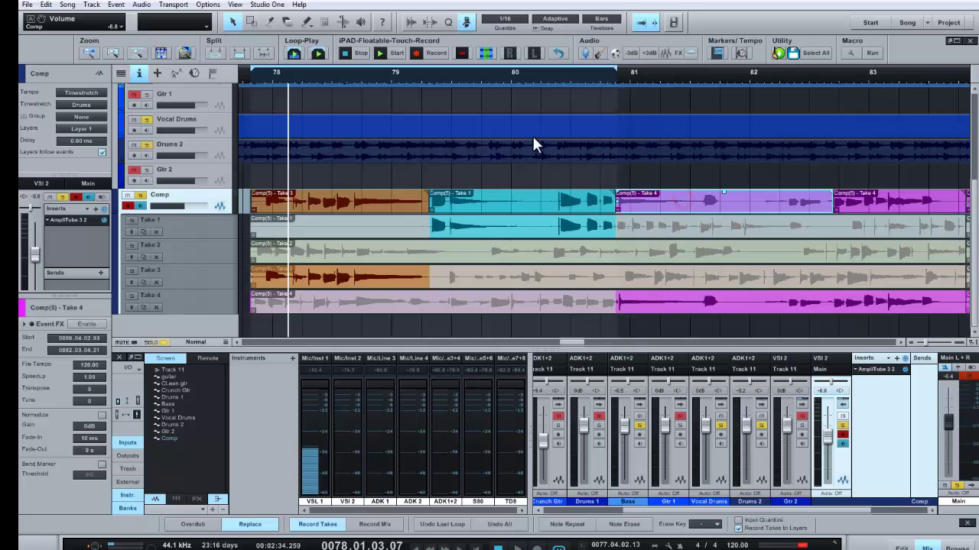
left_click(295, 53)
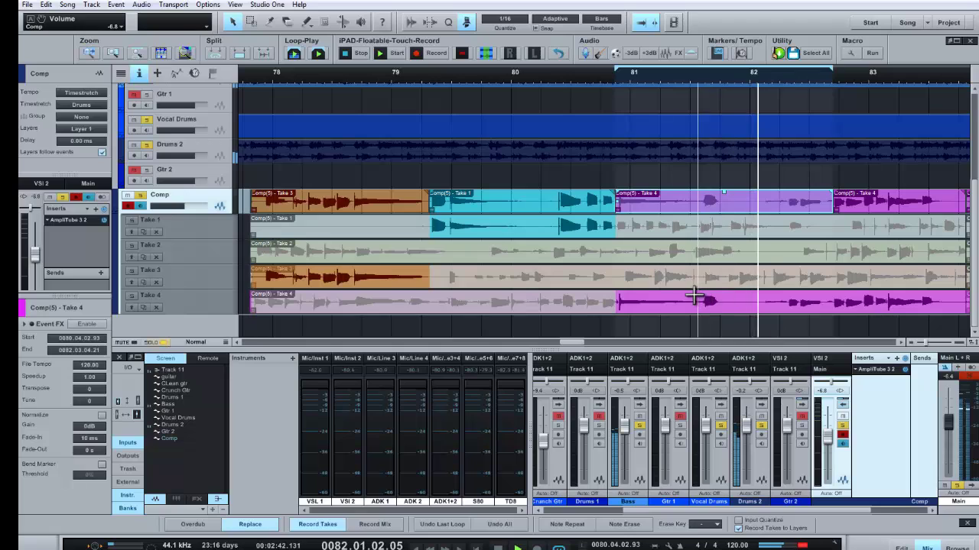
left_click(672, 280)
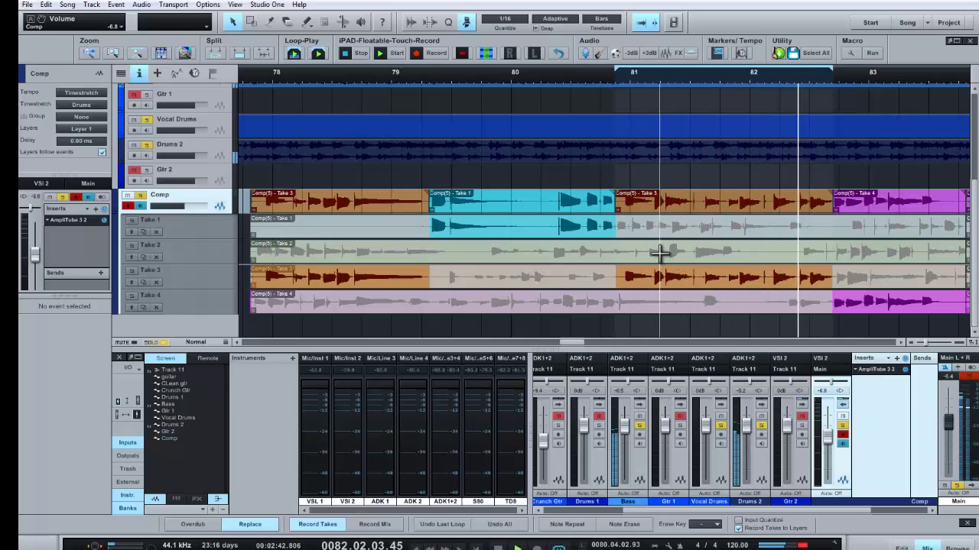
left_click(659, 252)
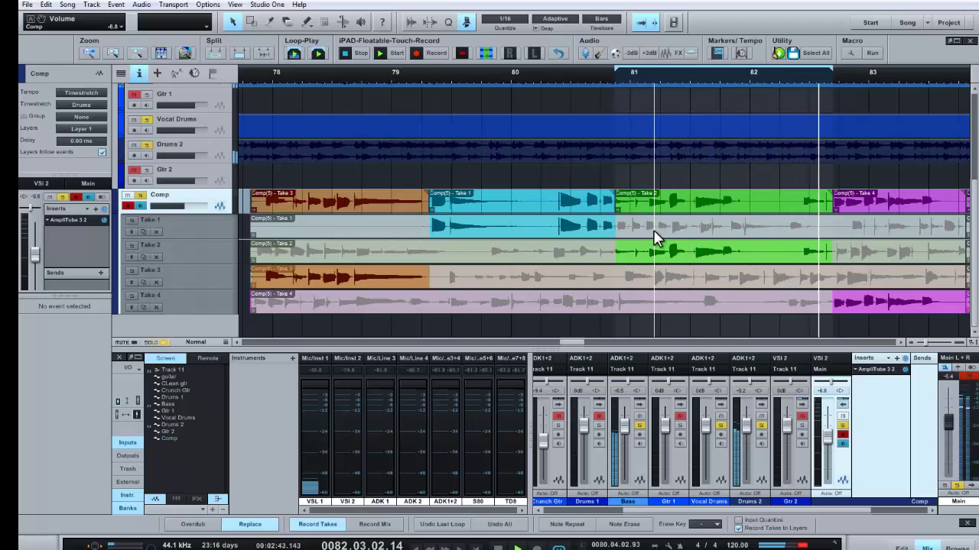
left_click(654, 229)
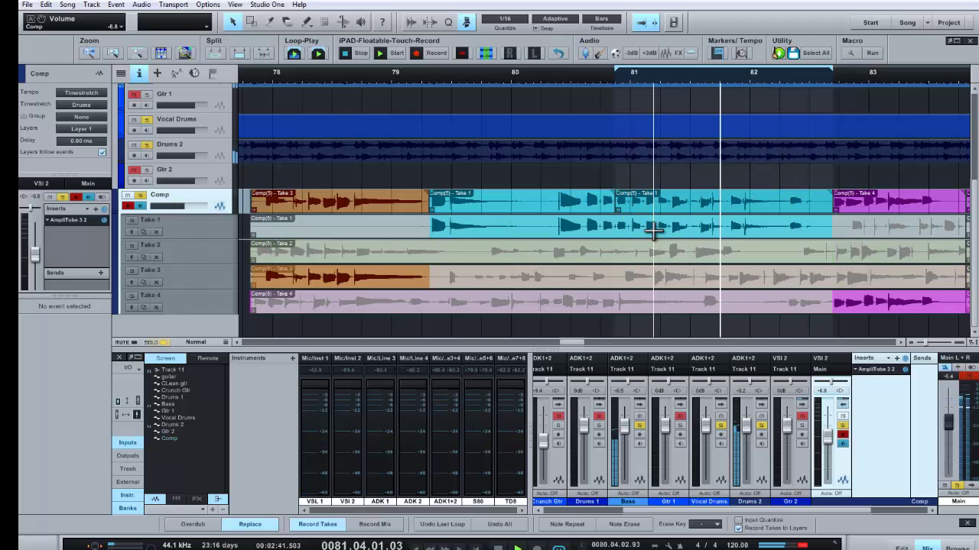
left_click(649, 253)
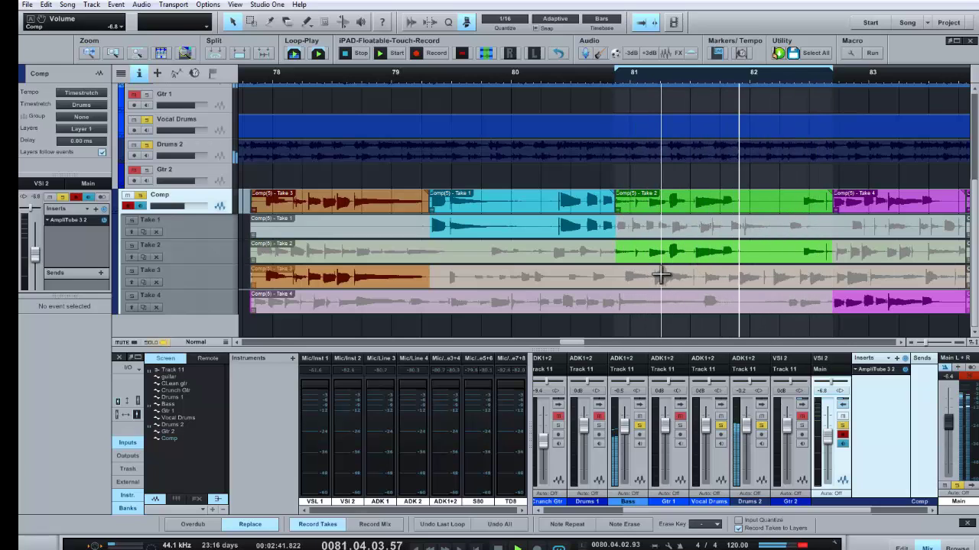
left_click(660, 273)
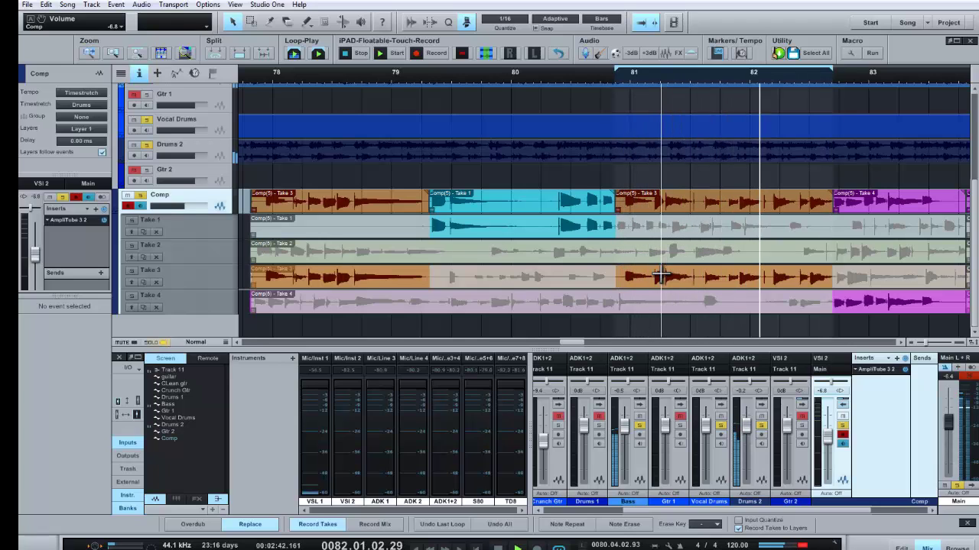
left_click(663, 303)
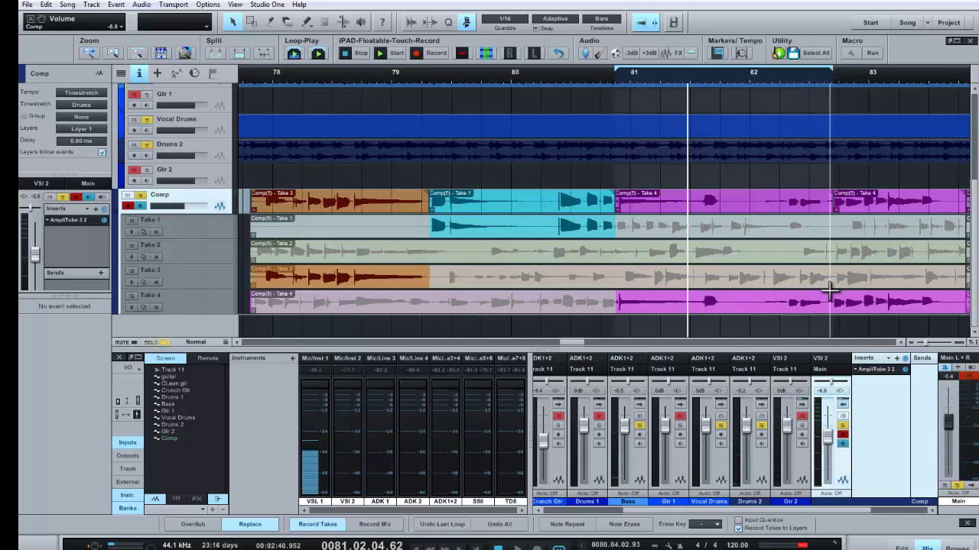
- Promote Take 4 from about 82.03 to 83.04 as the fourth Comp section, loop it, audition Takes 3, 2 and 1, and use Take 2
left_click_drag(830, 292, 965, 312)
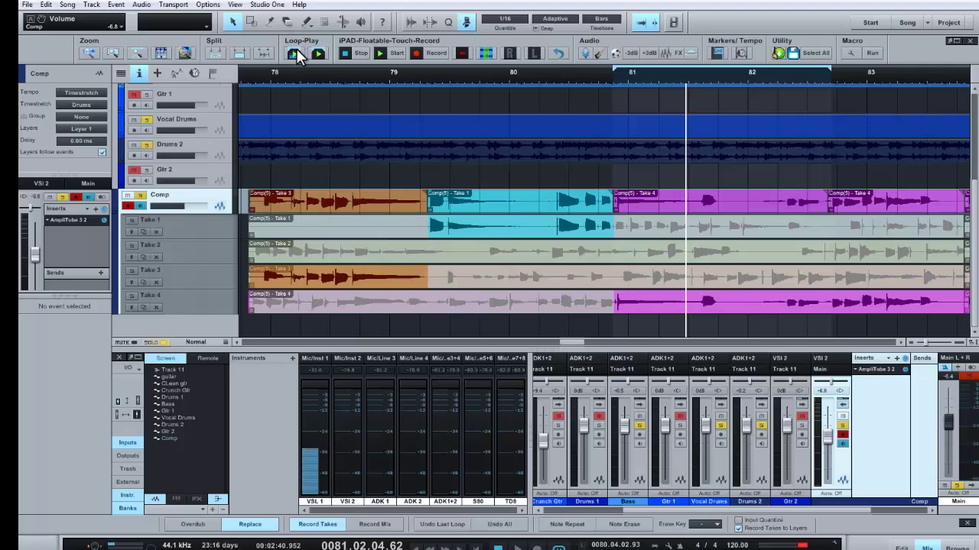
left_click(898, 198)
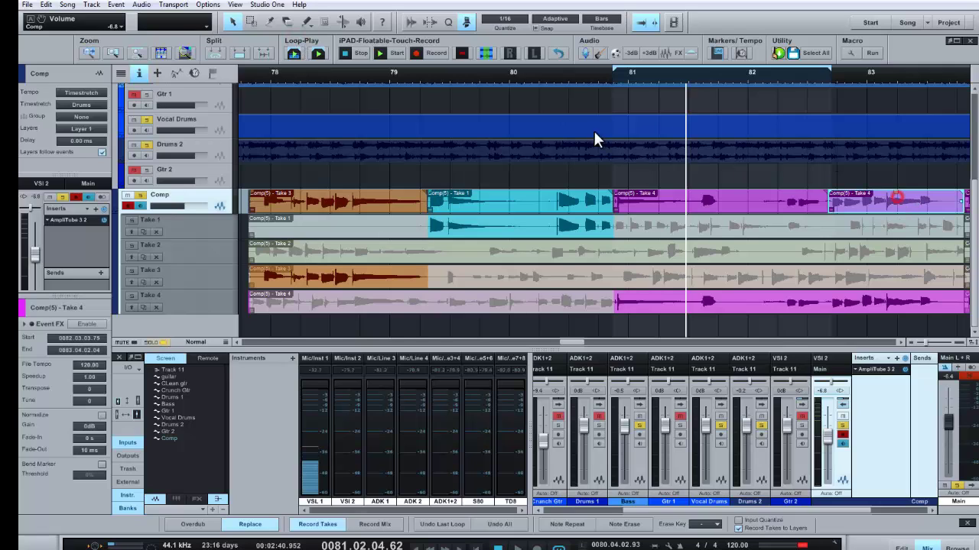
left_click(296, 50)
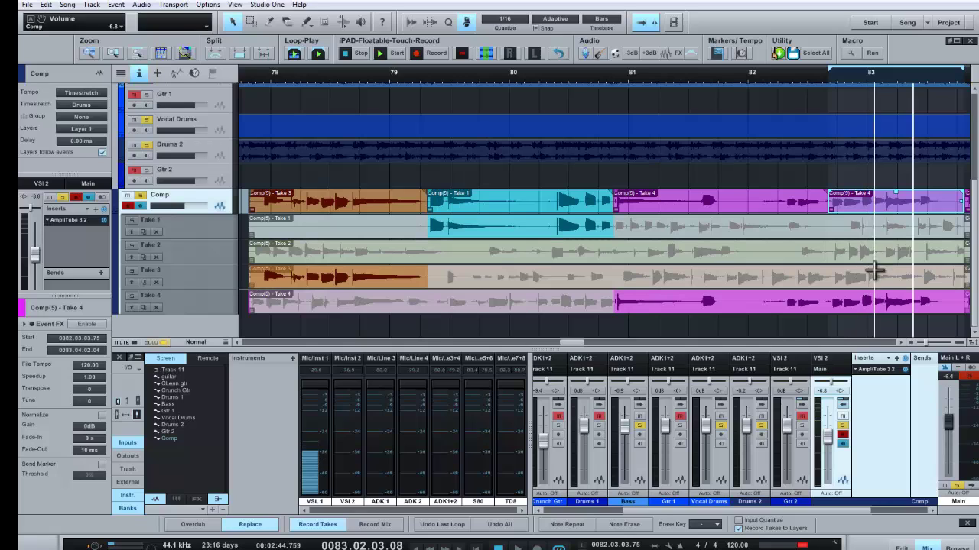
left_click(827, 72)
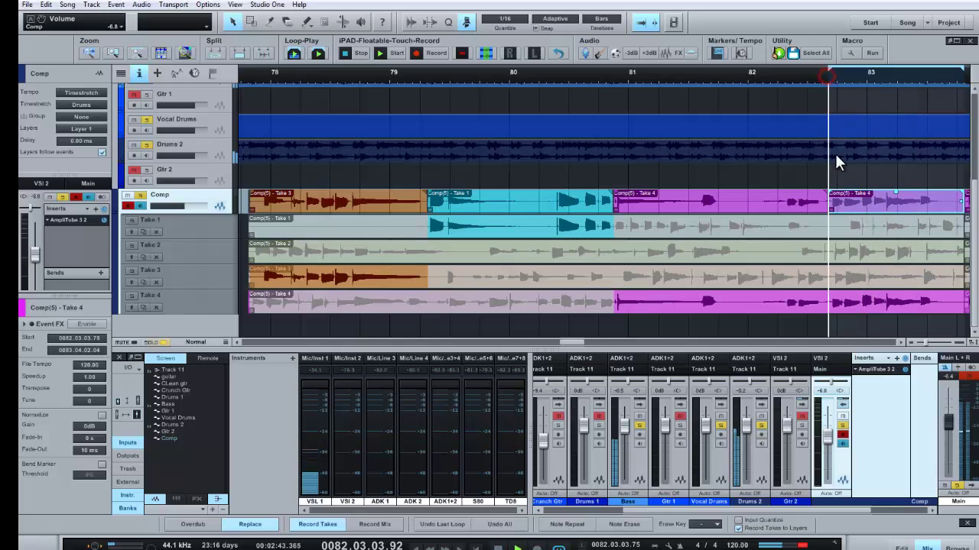
left_click(847, 277)
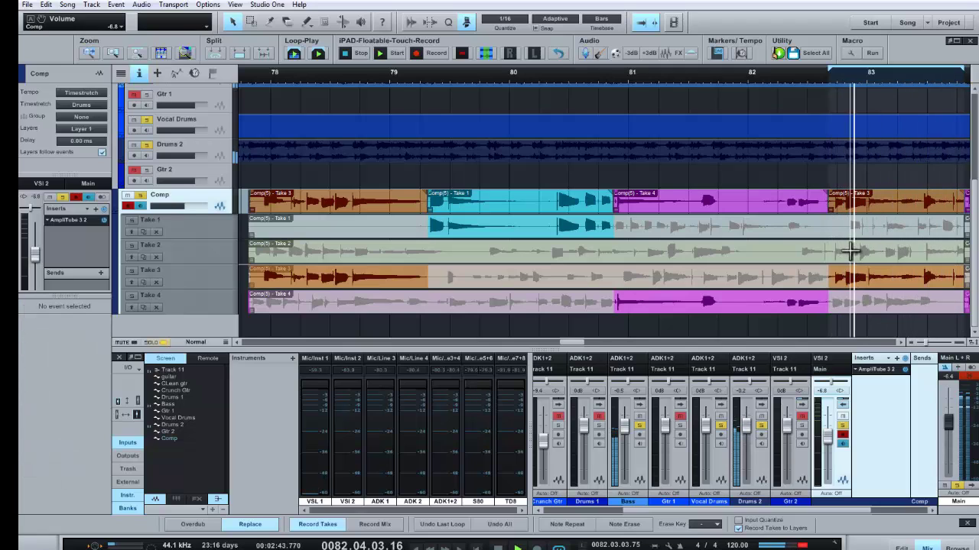
left_click(851, 251)
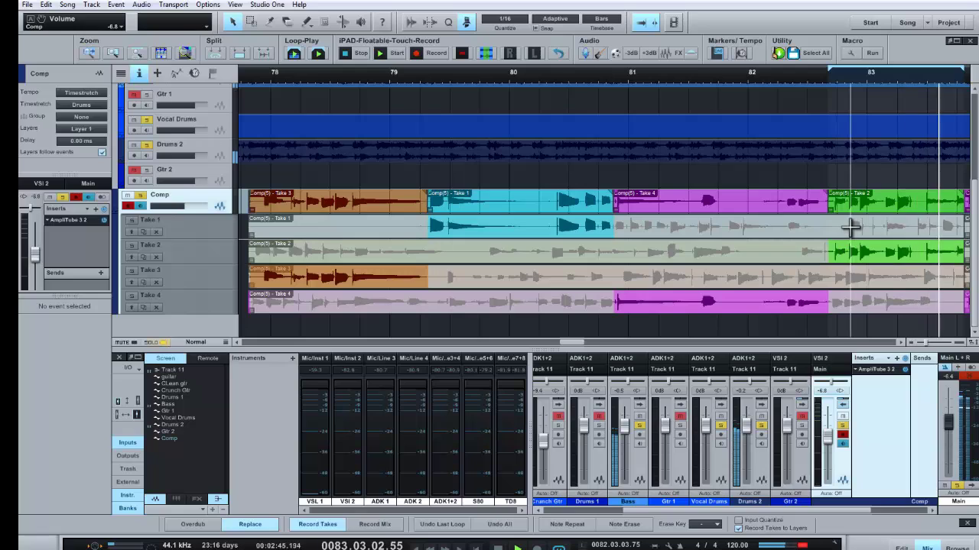
left_click(850, 227)
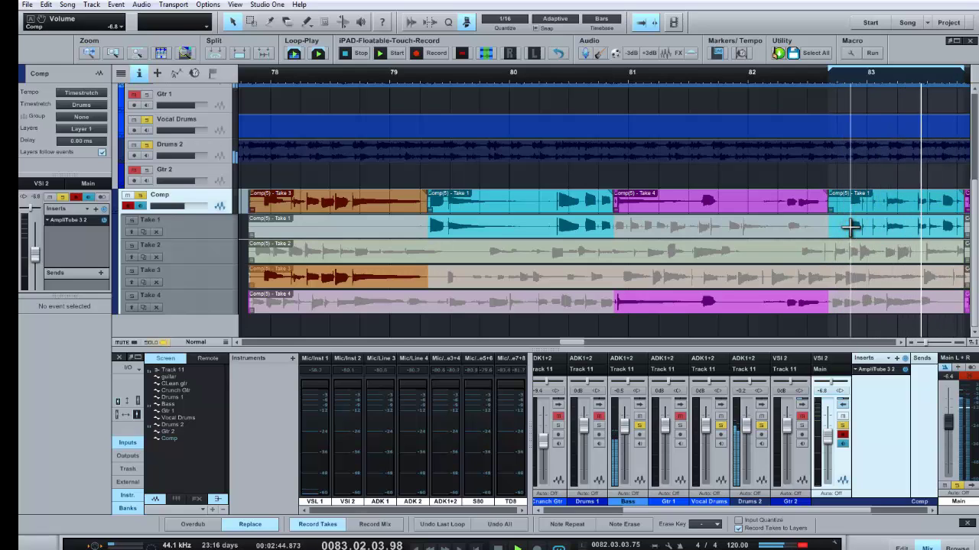
left_click(850, 252)
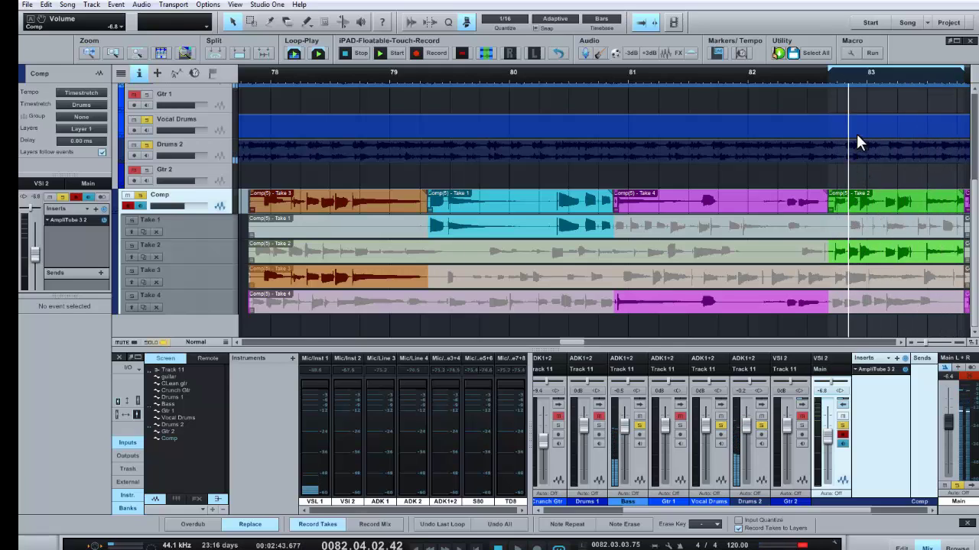
- Loop the third and fourth Comp sections and extend Take 2's start back to about 82.01 during playback
left_click_drag(828, 68, 621, 79)
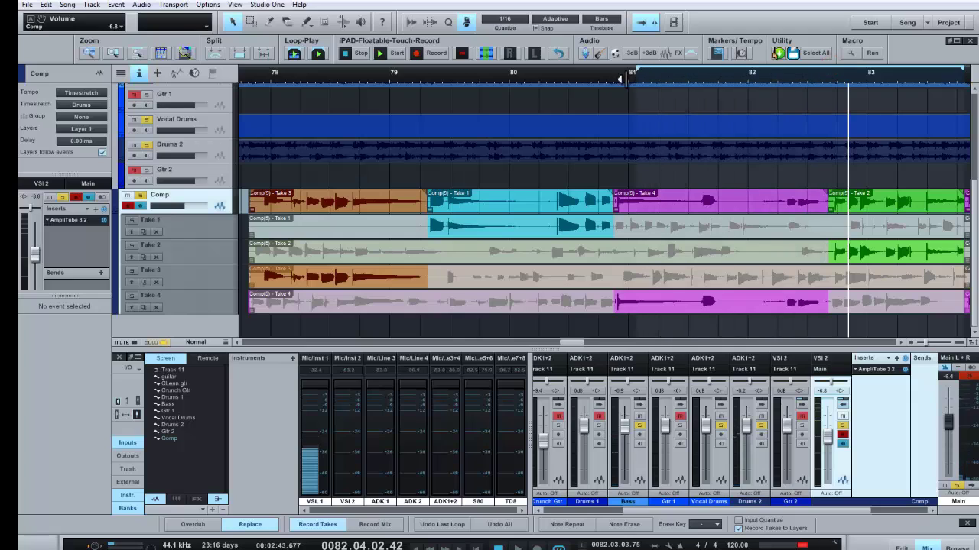
left_click(761, 75)
key("space")
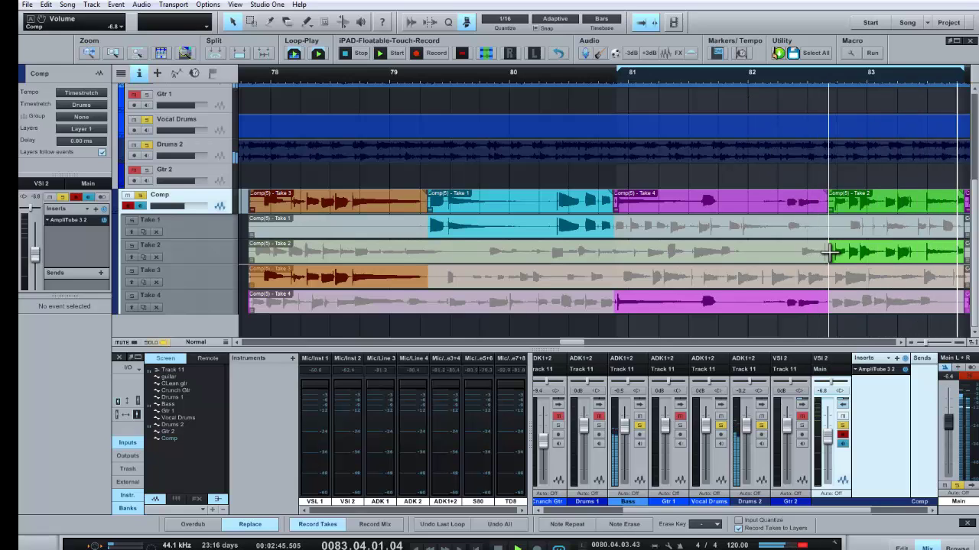
left_click_drag(799, 254, 798, 255)
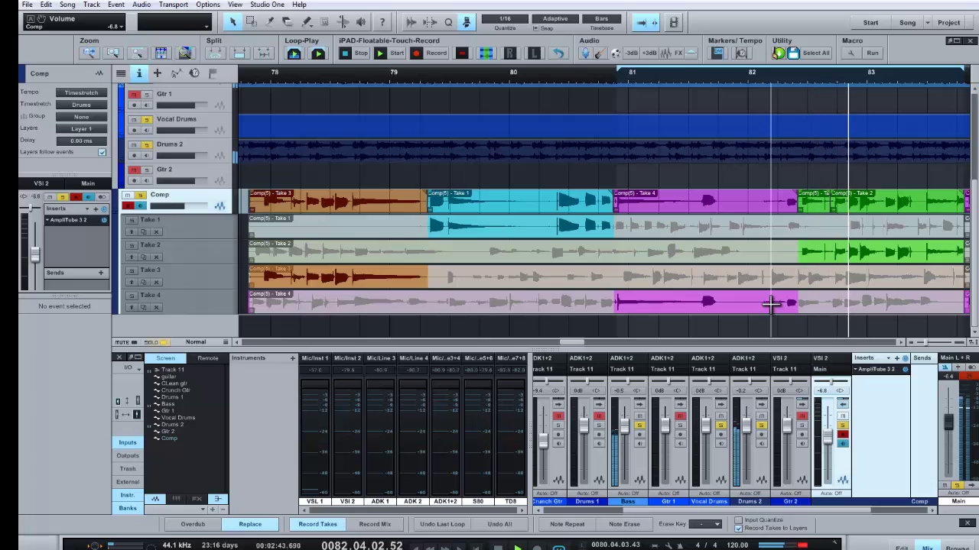
left_click_drag(798, 250, 785, 251)
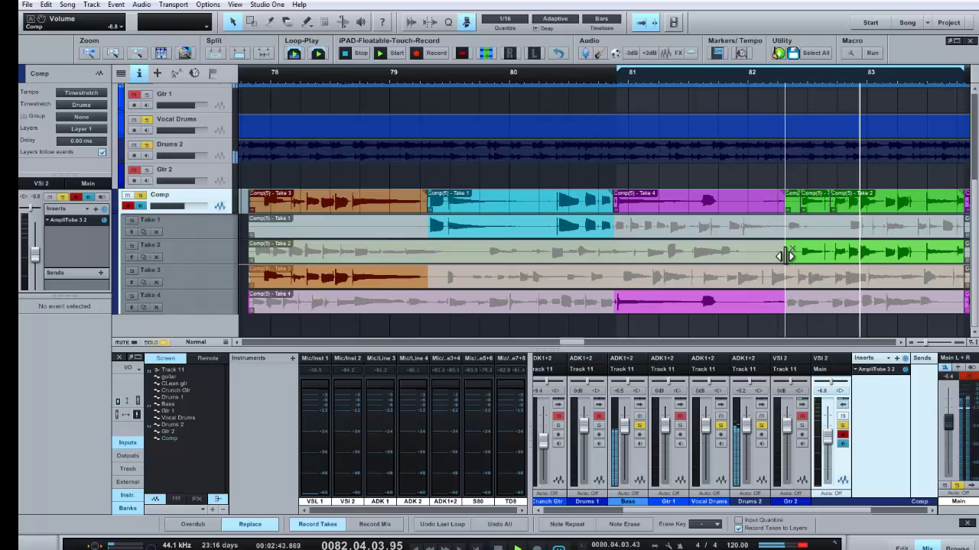
left_click_drag(781, 256, 763, 255)
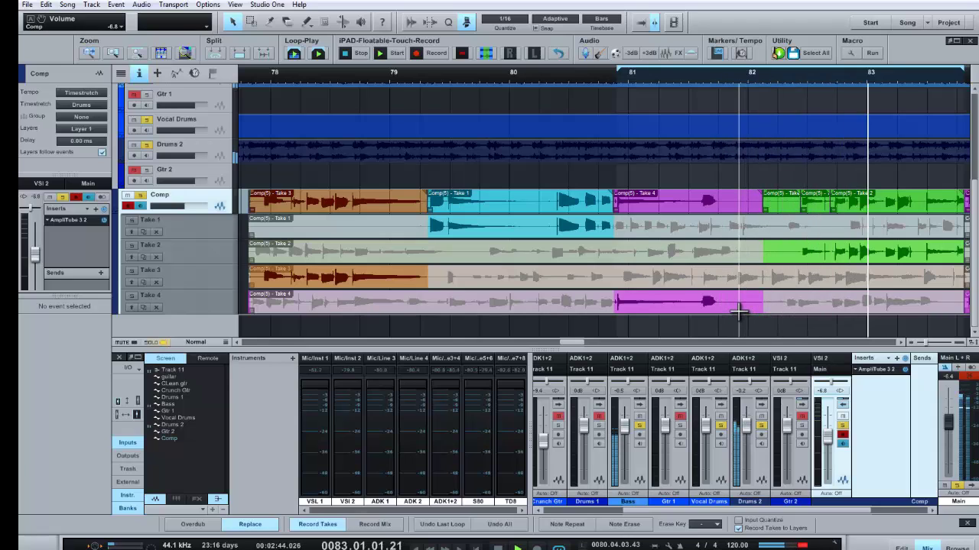
- Extend the loop start back to about 77.04 and play the composite through from the first section
key("f")
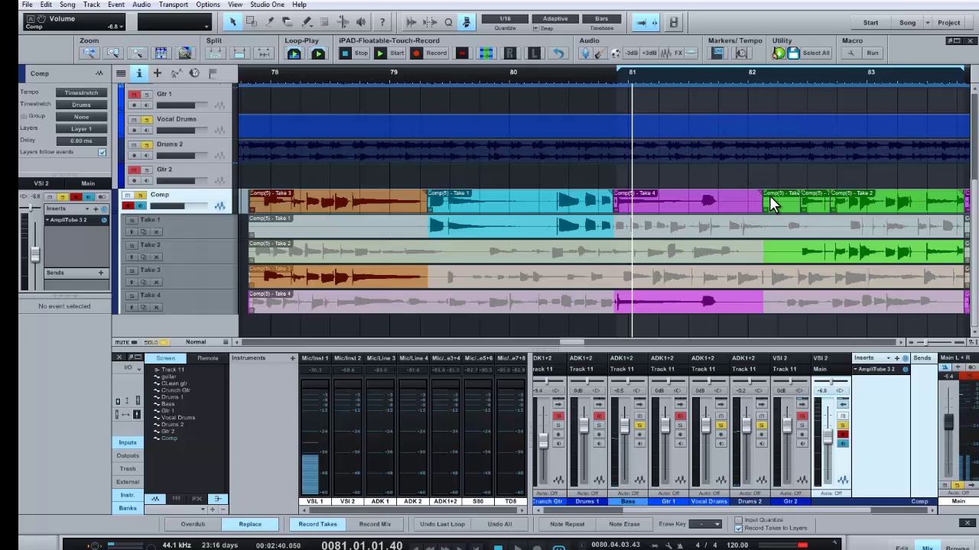
left_click(253, 77)
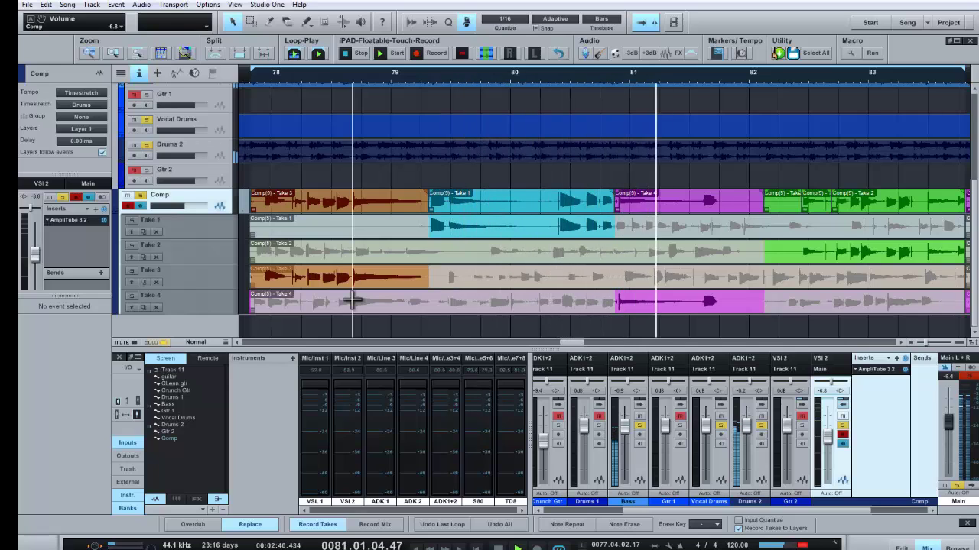
key("space")
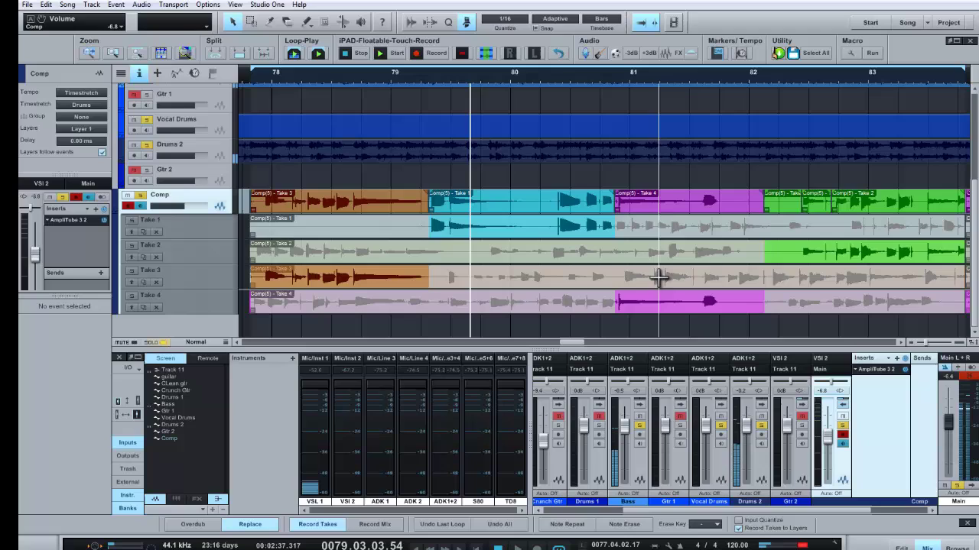
- Loop the third Comp section, audition Takes 3 and 2, widen the loop start to about 80.01, and use Take 1 for the section
left_click(652, 202)
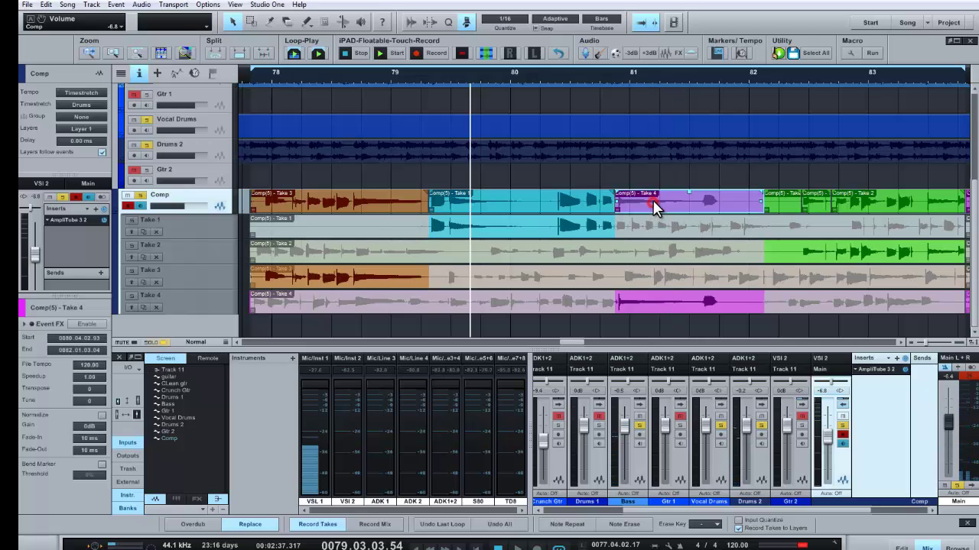
left_click(293, 55)
key("space")
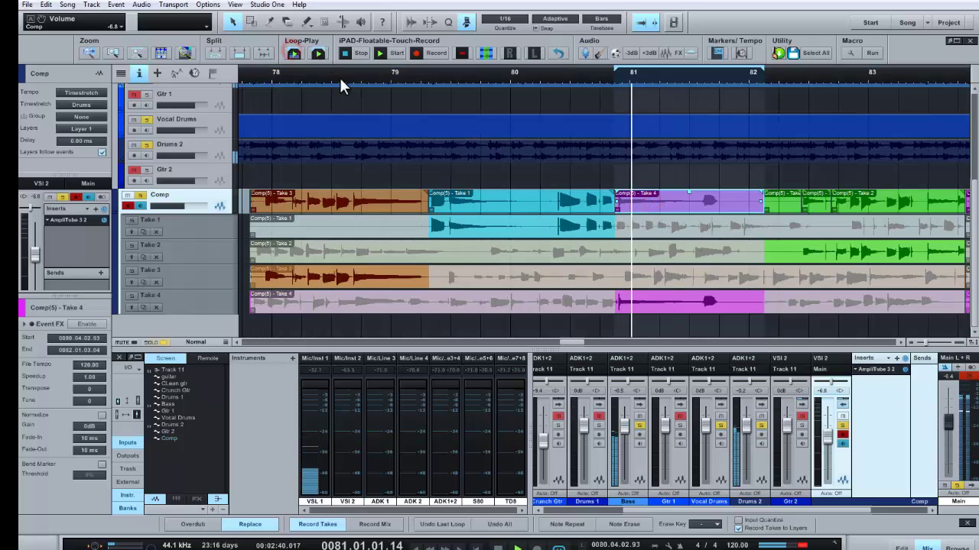
left_click(656, 281)
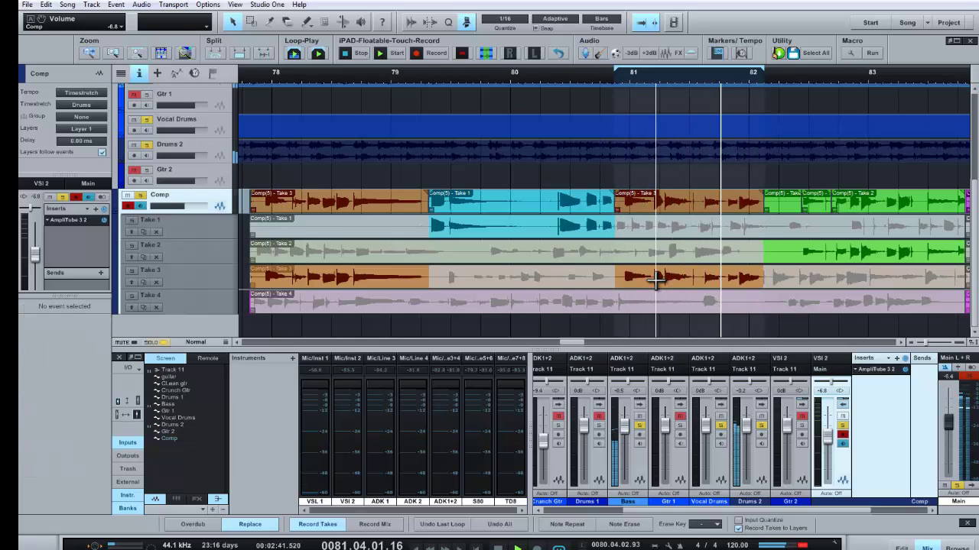
left_click(666, 252)
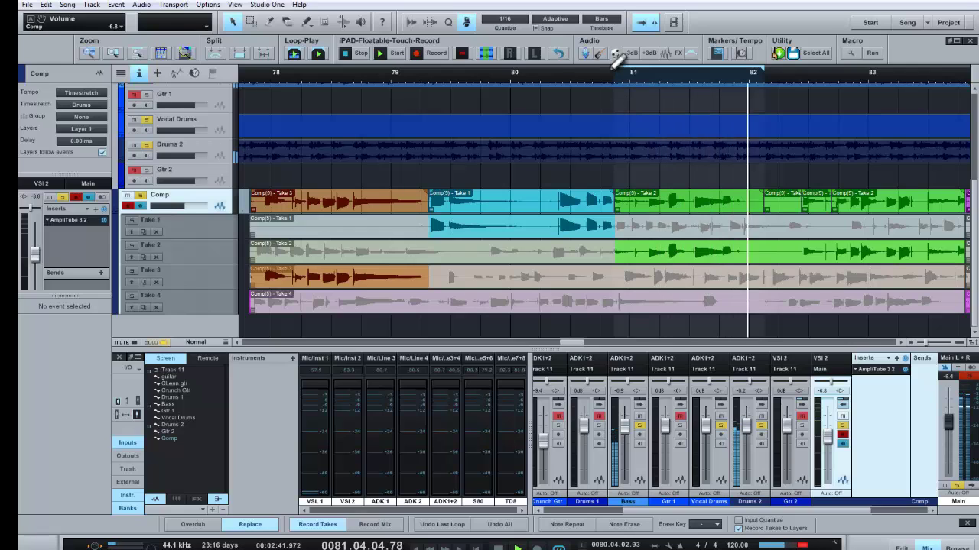
left_click_drag(612, 70, 542, 71)
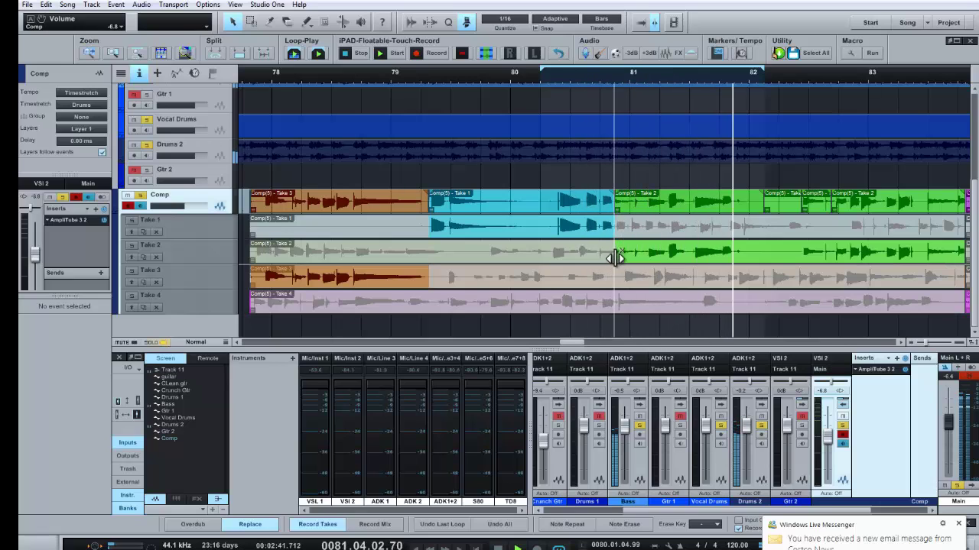
left_click(665, 229)
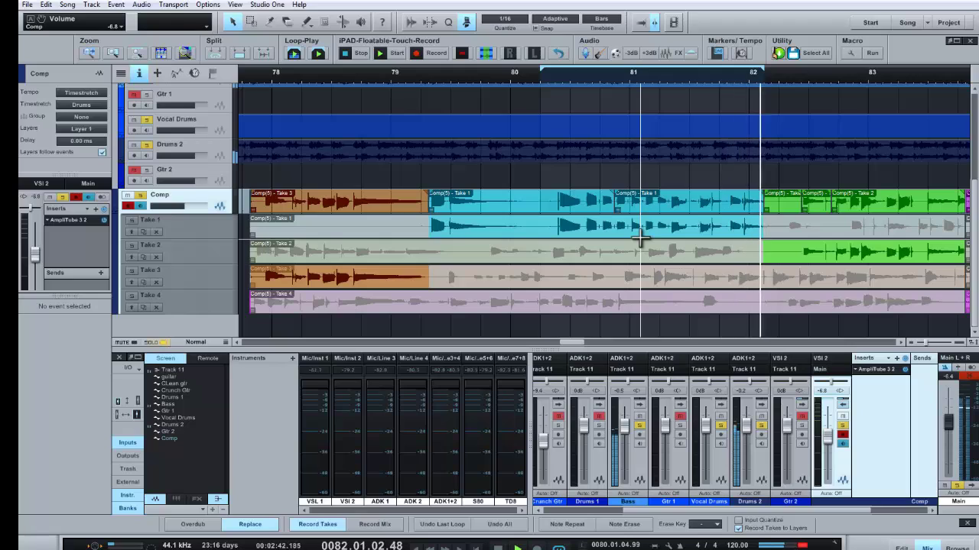
key("space")
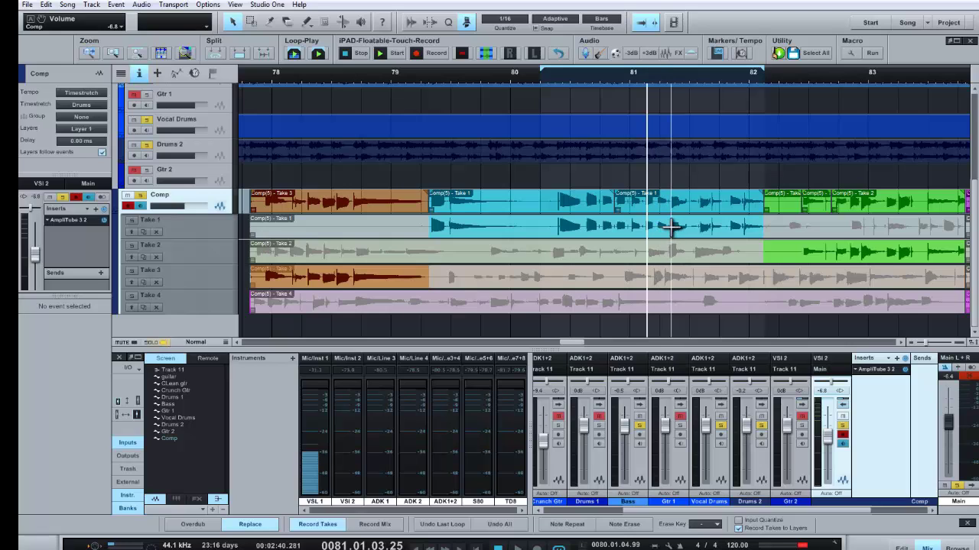
- Solo-audition Takes 1, 2 and 4 directly in the layers around bars 80 to 81
left_click(646, 232, "alt")
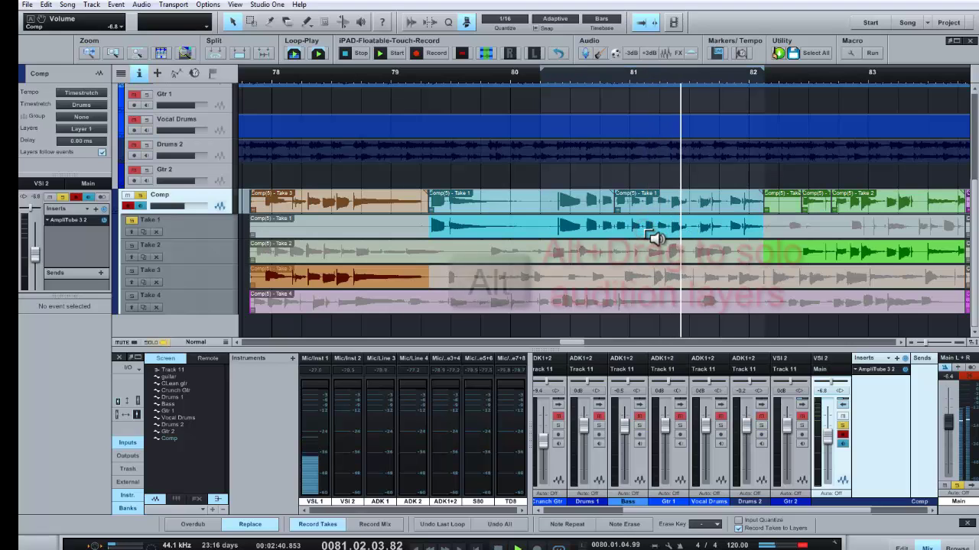
left_click(522, 226, "alt")
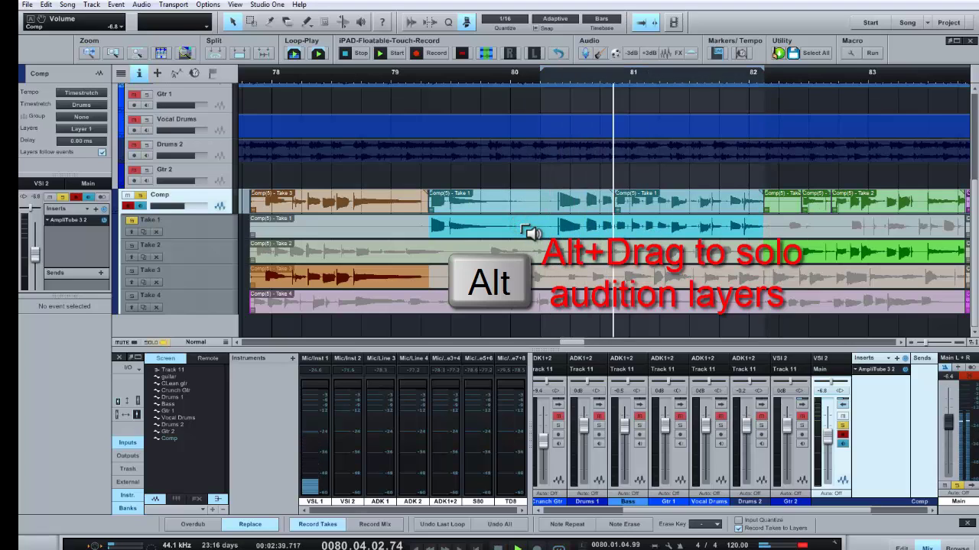
left_click(550, 198)
left_click(587, 258, "alt")
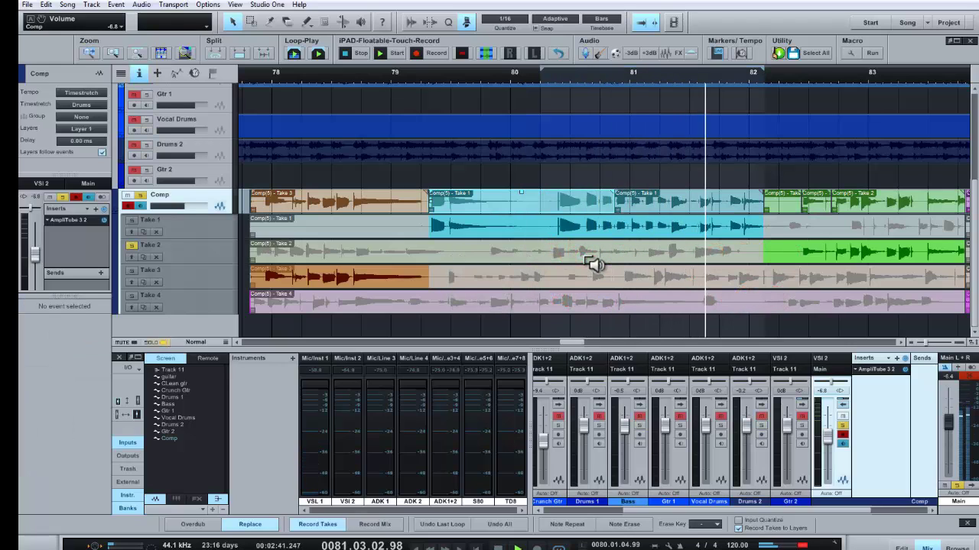
left_click(621, 299, "alt")
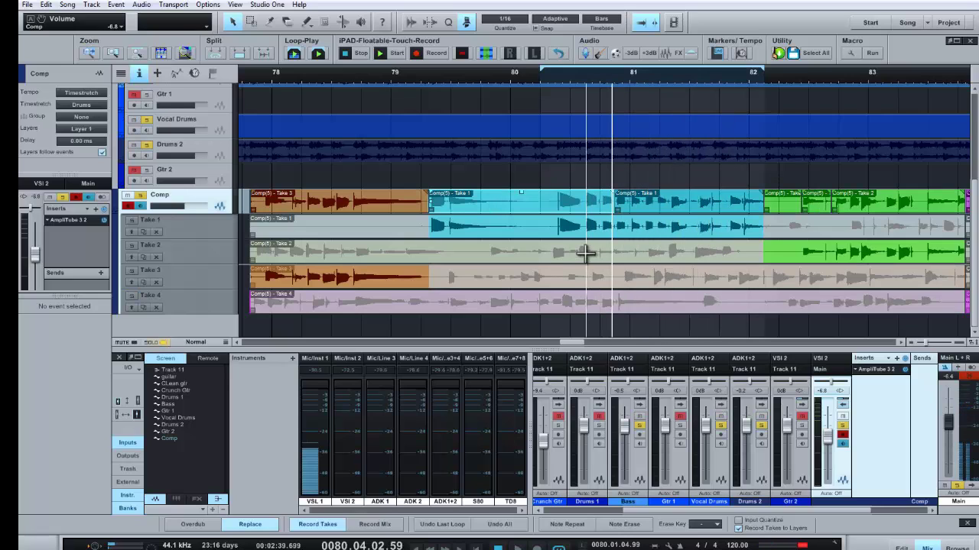
left_click(604, 310, "alt")
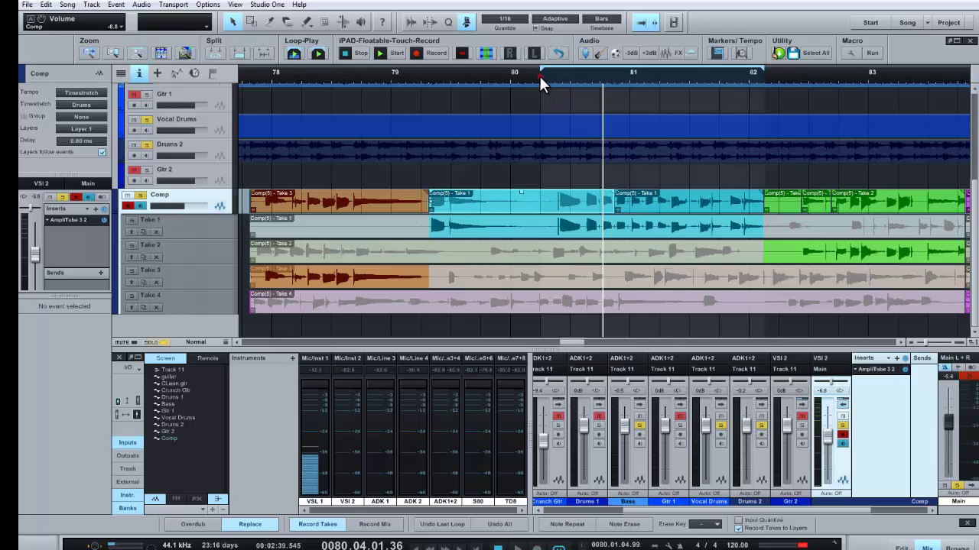
- Play the loop, swap the second Comp section to Take 4, return it to Take 1, and stop playback
left_click(539, 77)
key("space")
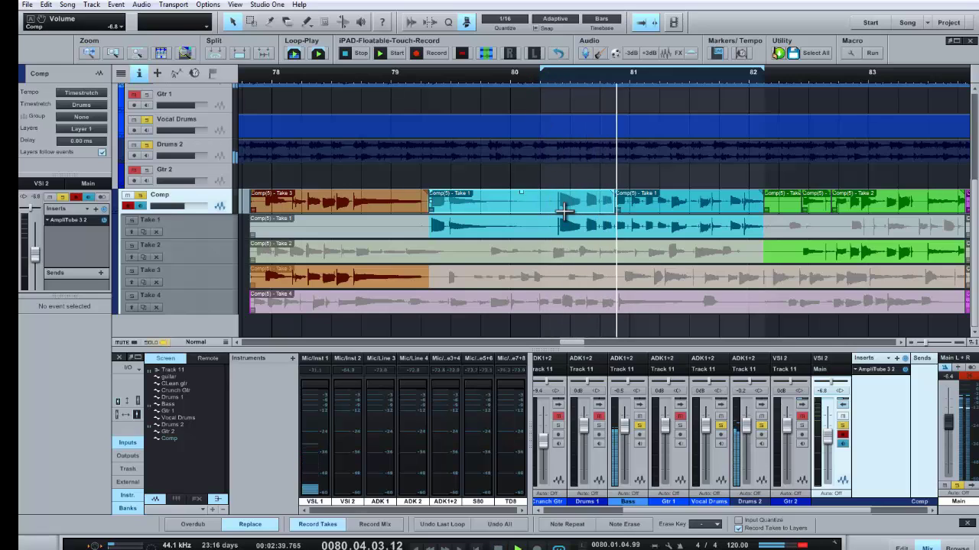
left_click(584, 302)
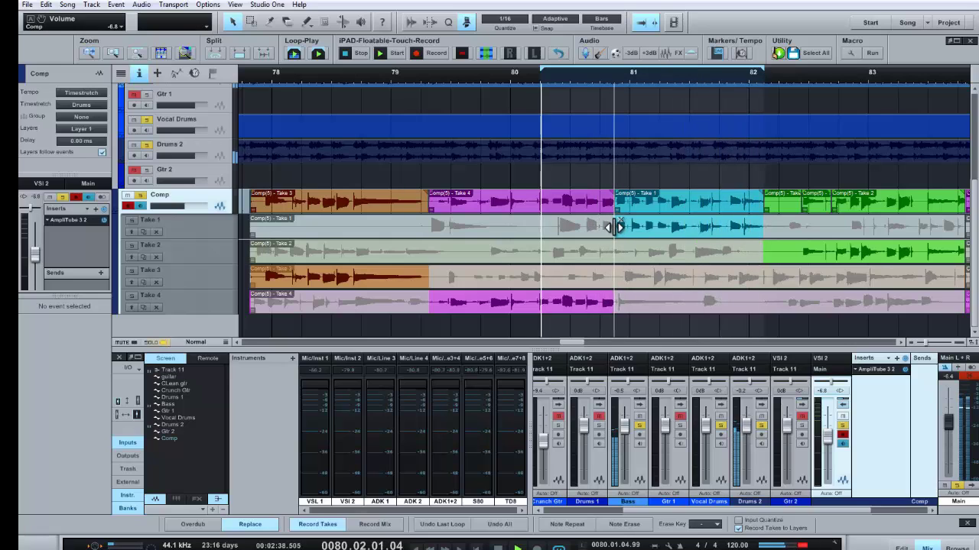
left_click(563, 223)
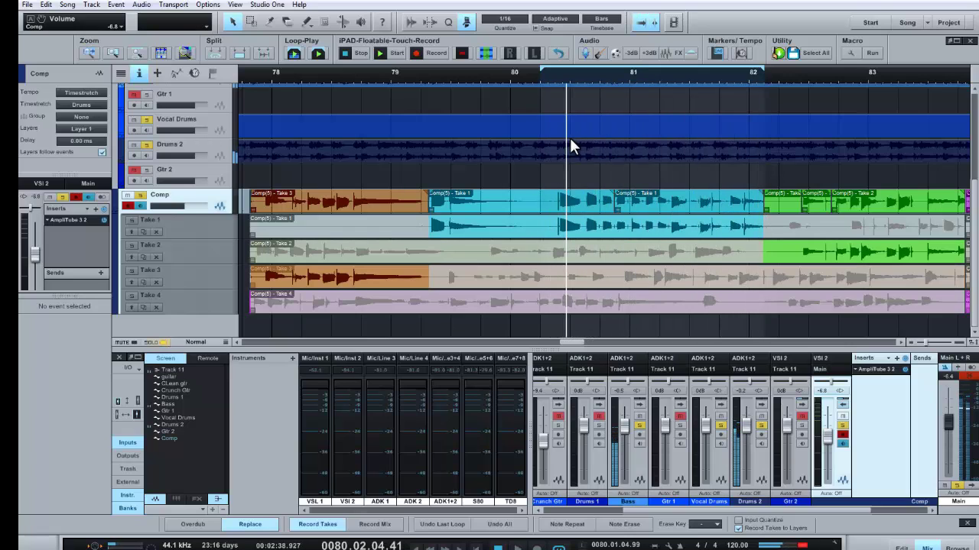
key("space")
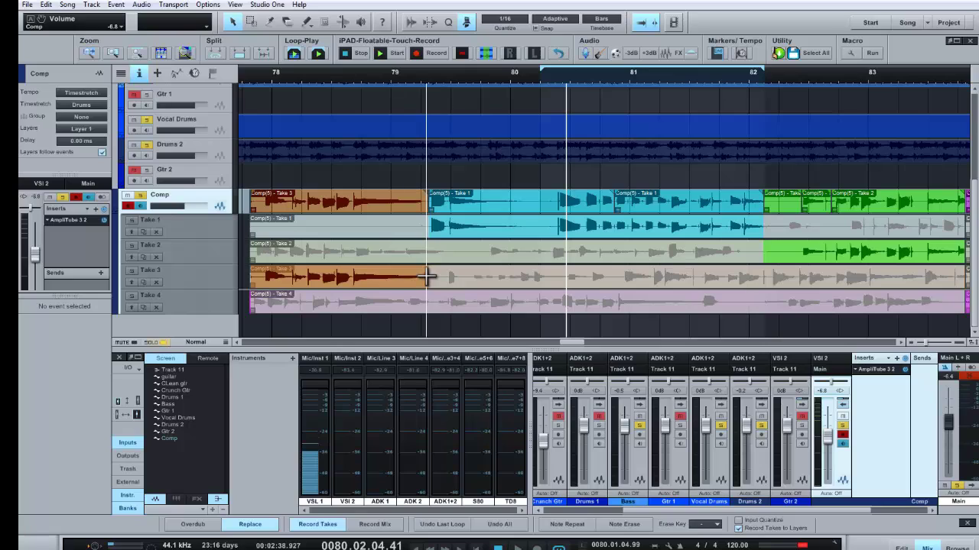
- Extend Take 3's end over Take 1 to about 79.02.02 and pull their boundary back to about 79.02.01
mouse_move(426, 276)
left_mouse_down()
mouse_move(444, 276)
mouse_move(428, 276)
mouse_move(433, 287)
left_mouse_up()
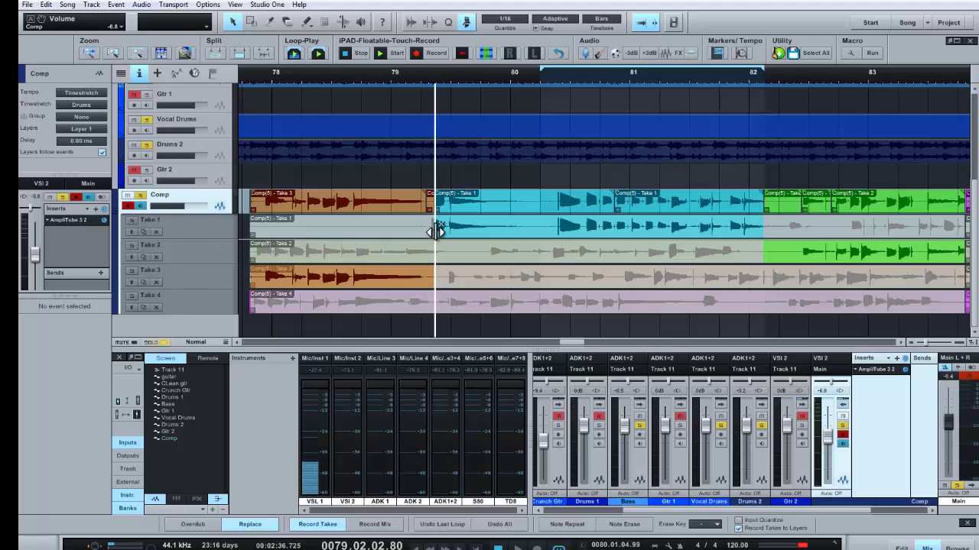
mouse_move(433, 278)
left_mouse_down()
mouse_move(484, 283)
mouse_move(487, 293)
mouse_move(425, 284)
left_mouse_up()
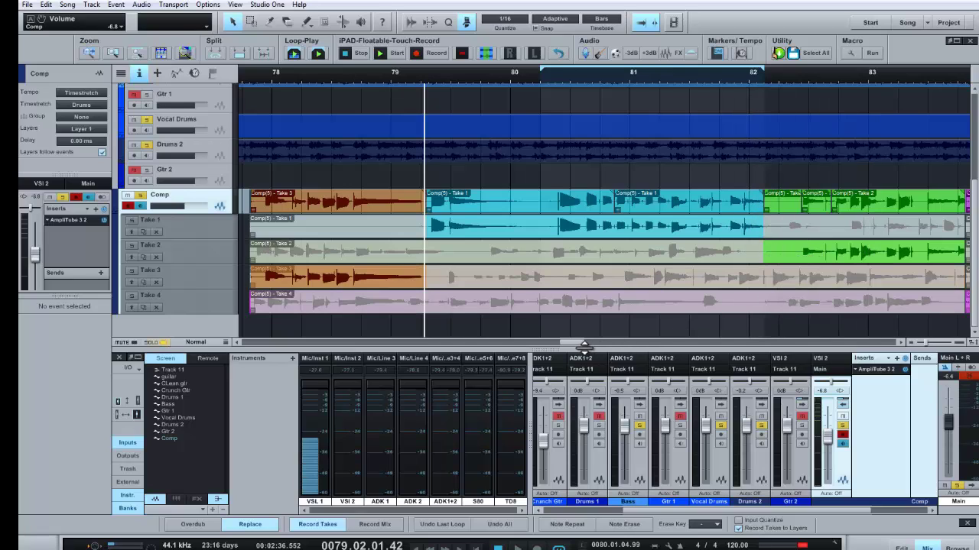
- Loop and play the long Take 4 event starting at 83.04, and extend the loop start back to about 83.01
scroll(571, 344, "left", 1)
scroll(572, 343, "right", 3)
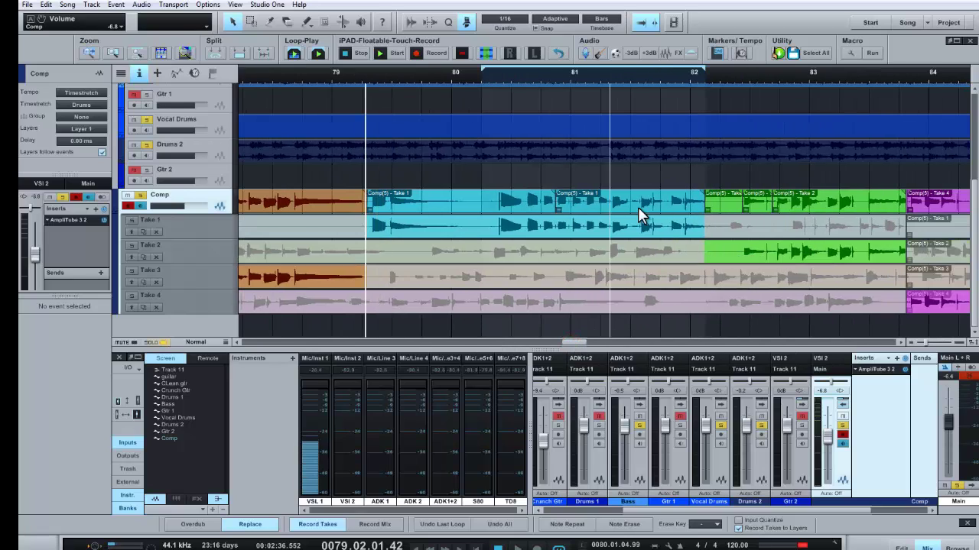
scroll(662, 71, "down", 5)
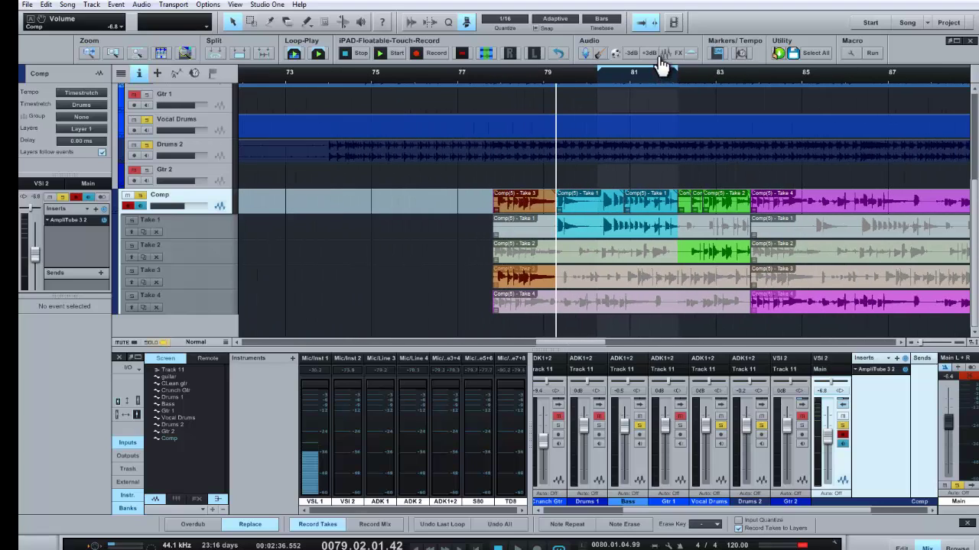
left_click(791, 204)
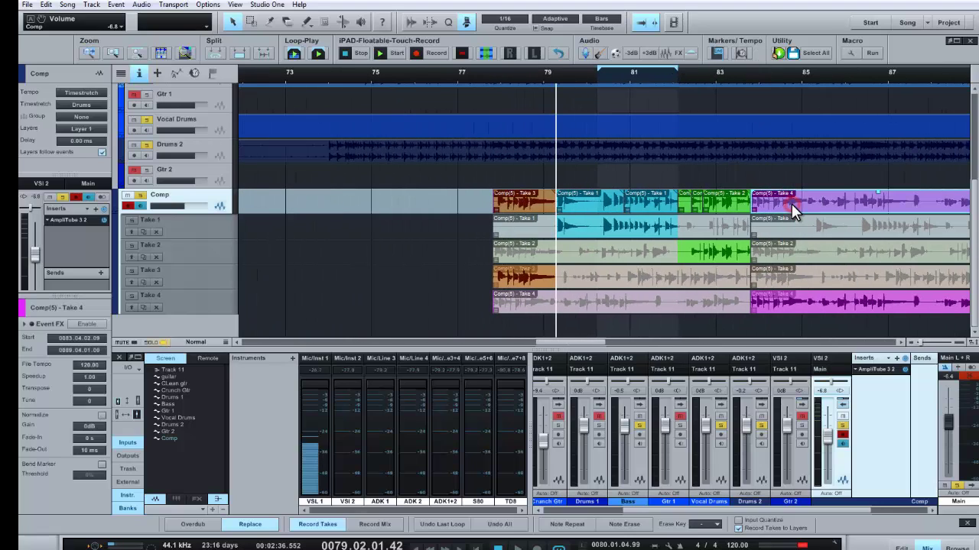
left_click(293, 52)
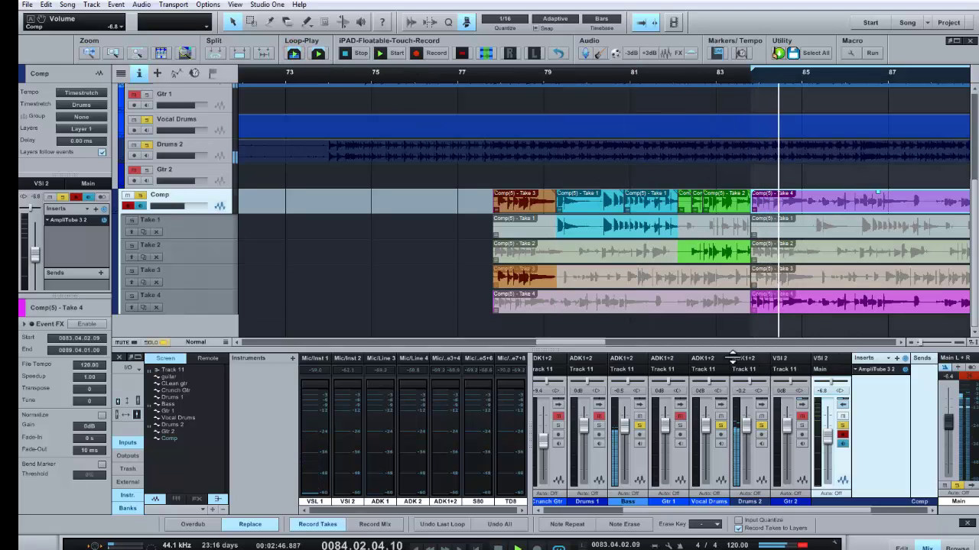
left_click_drag(580, 341, 600, 345)
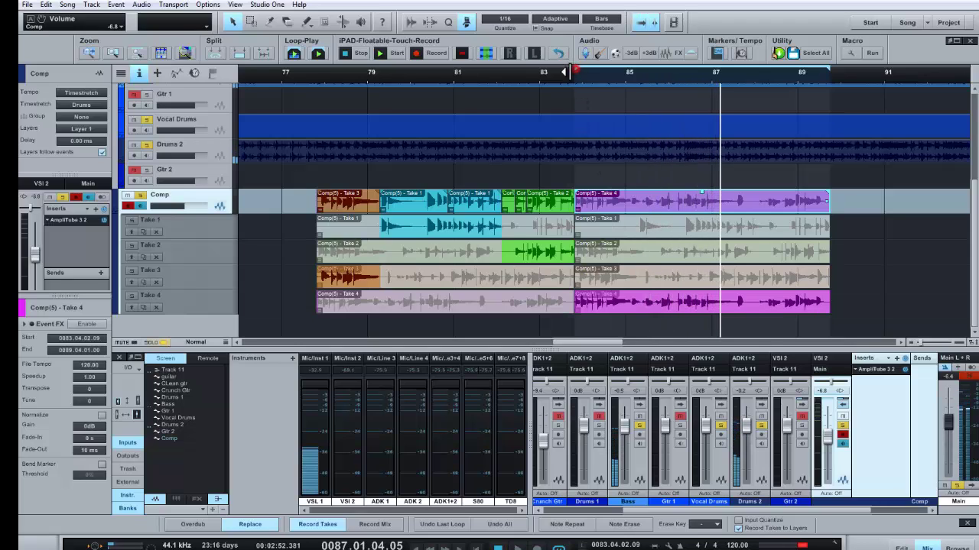
left_click_drag(572, 72, 544, 73)
left_click(536, 76)
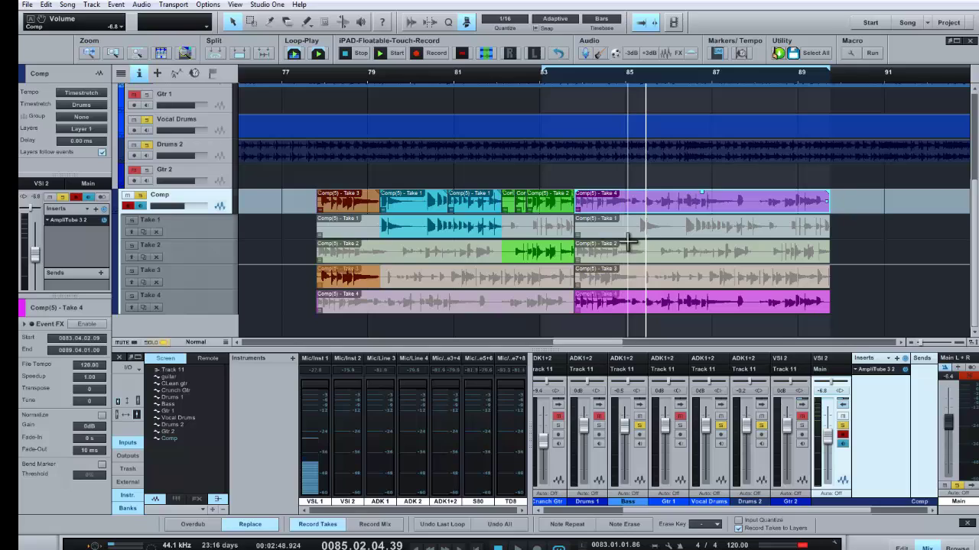
- Promote Take 2 from about 85.01 to 86.04 and use Take 1 for the rest of the second event
left_click_drag(631, 245, 701, 253)
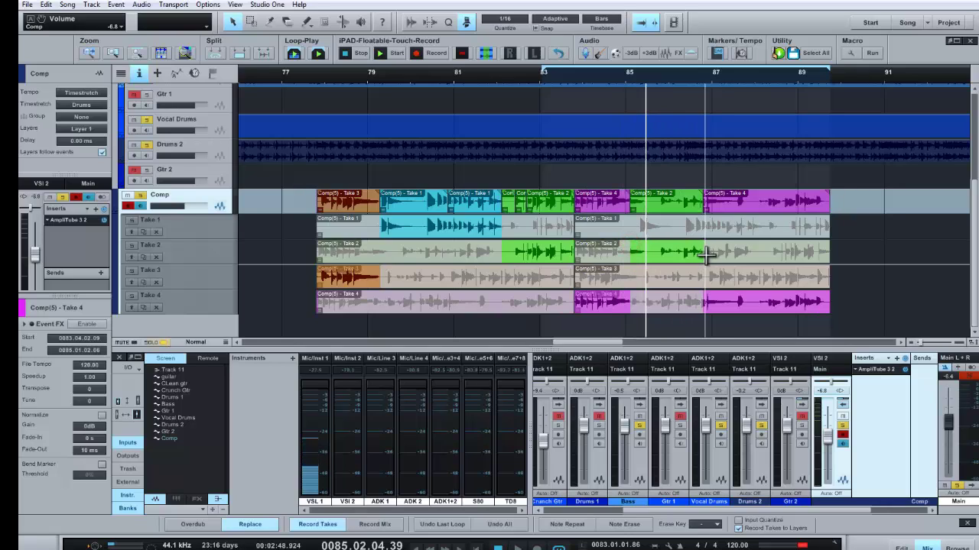
left_click(721, 253)
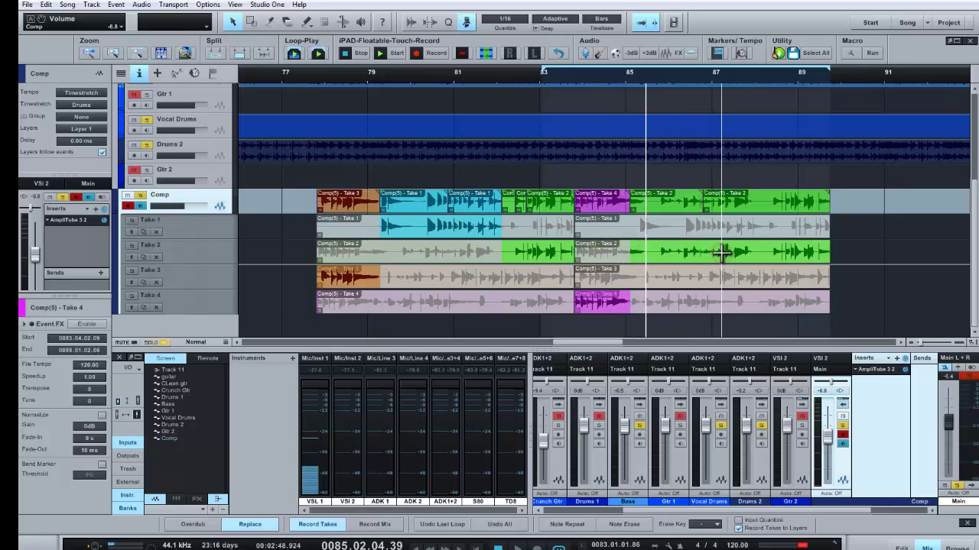
left_click(704, 223)
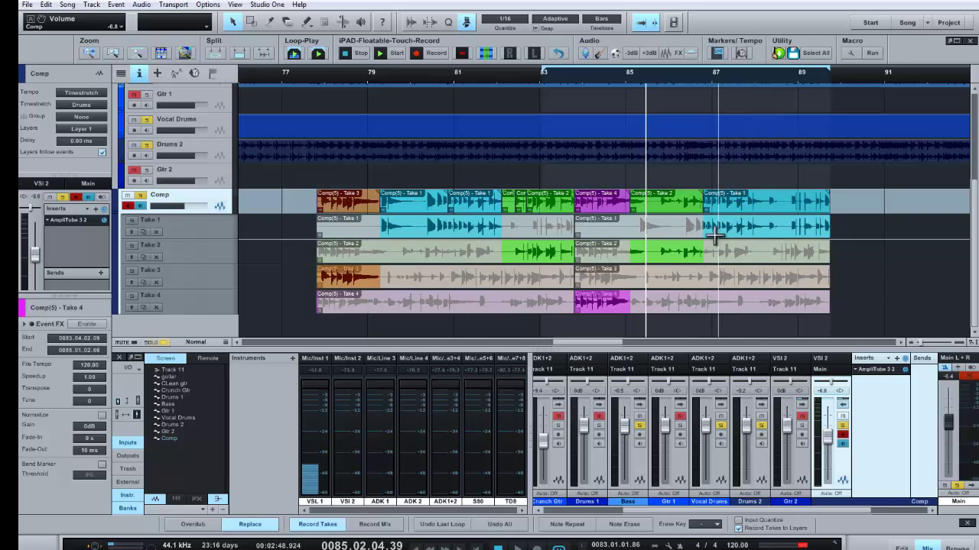
left_click(681, 256)
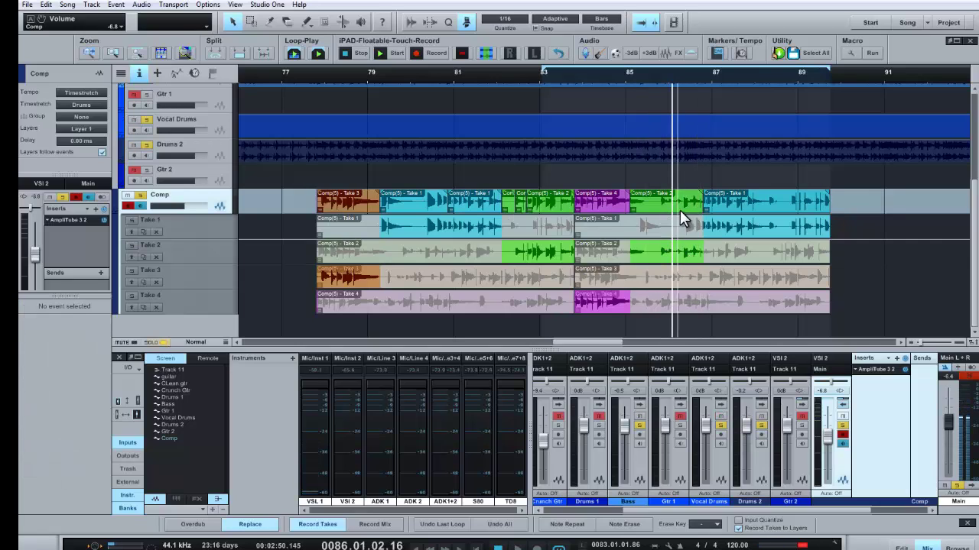
left_click(579, 74)
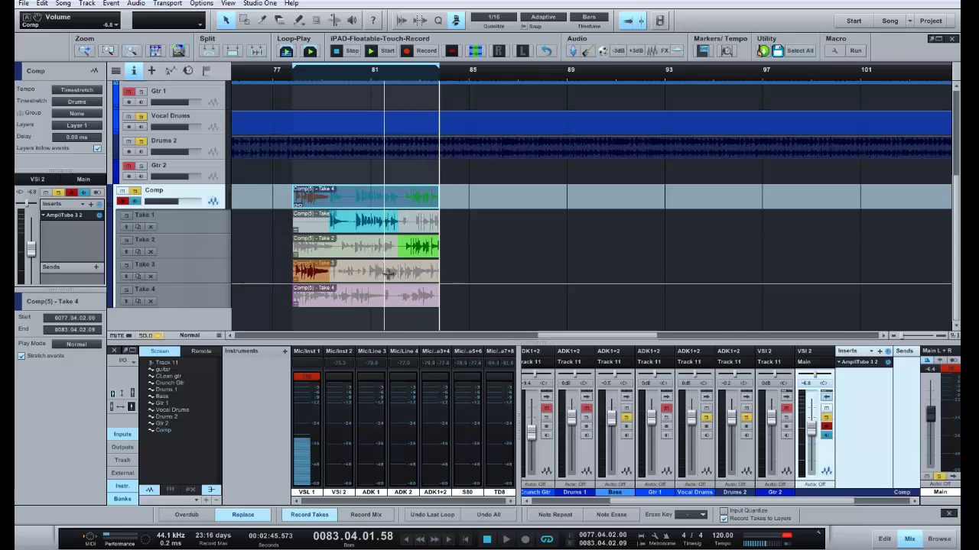
- Duplicate the merged Comp part with its layers twice, placing the copies end to end
key("d")
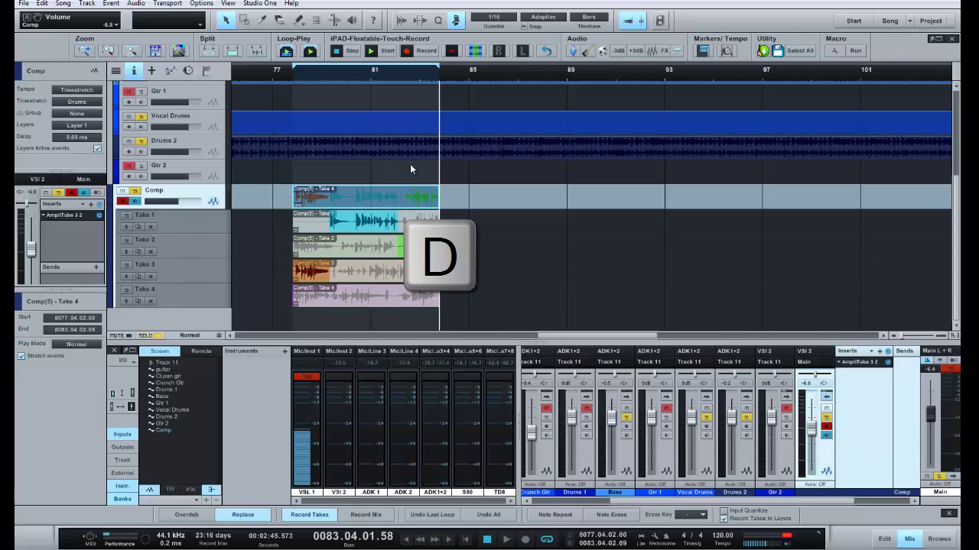
key("d")
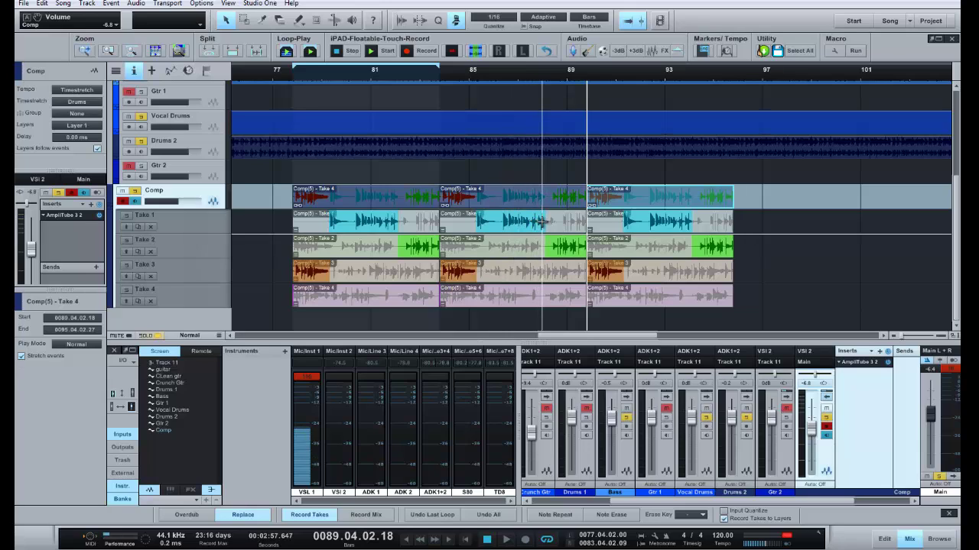
- In the second Comp copy, extend Take 1's end and promote Take 3 over its first part up to about 88.01
left_click_drag(544, 218, 559, 219)
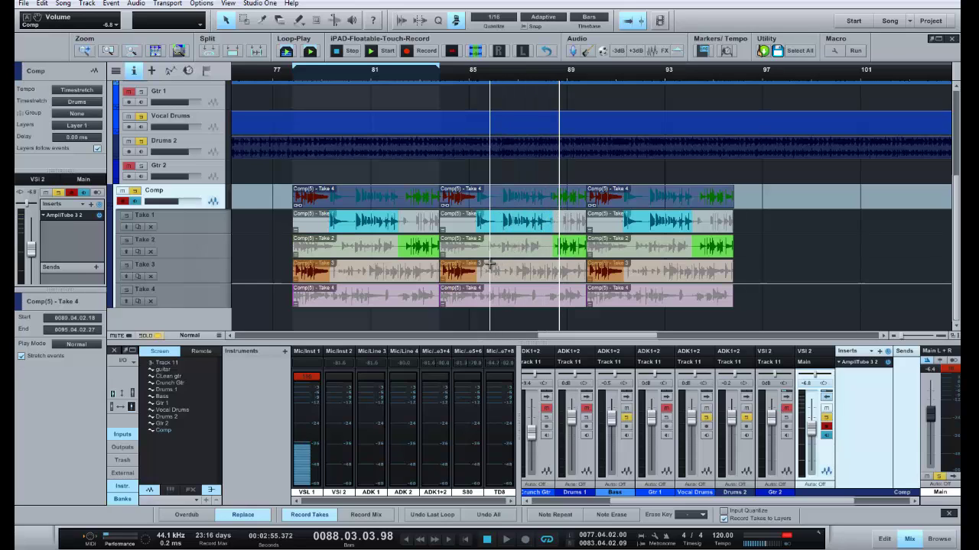
left_click_drag(490, 277, 545, 279)
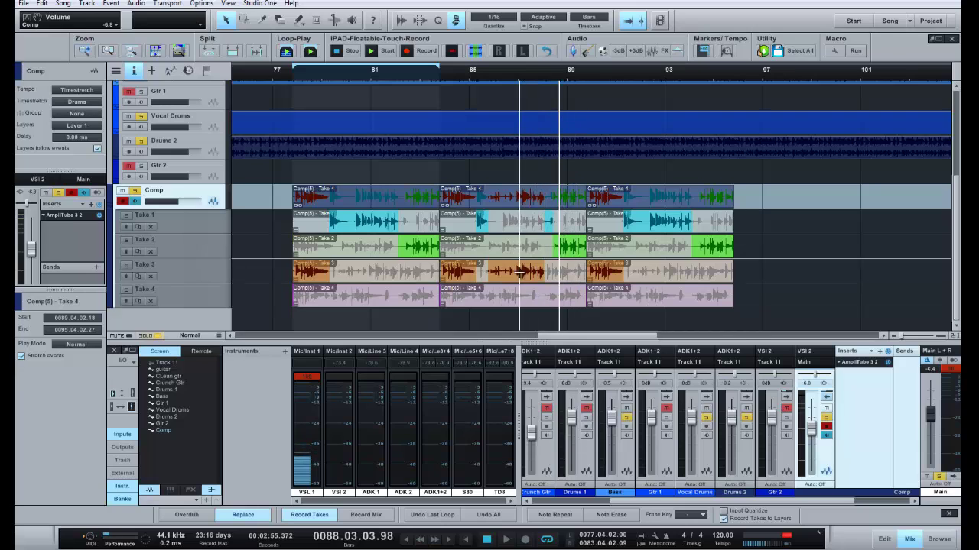
left_click_drag(480, 262, 544, 278)
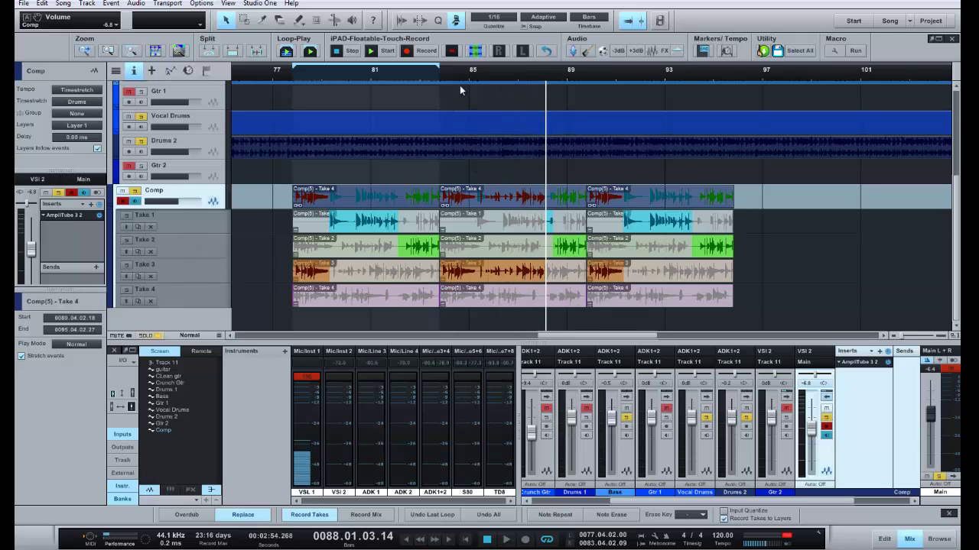
- Extend the loop end to about 88.04, use Take 1 across most of the second Comp copy, and play it back
left_click(494, 189)
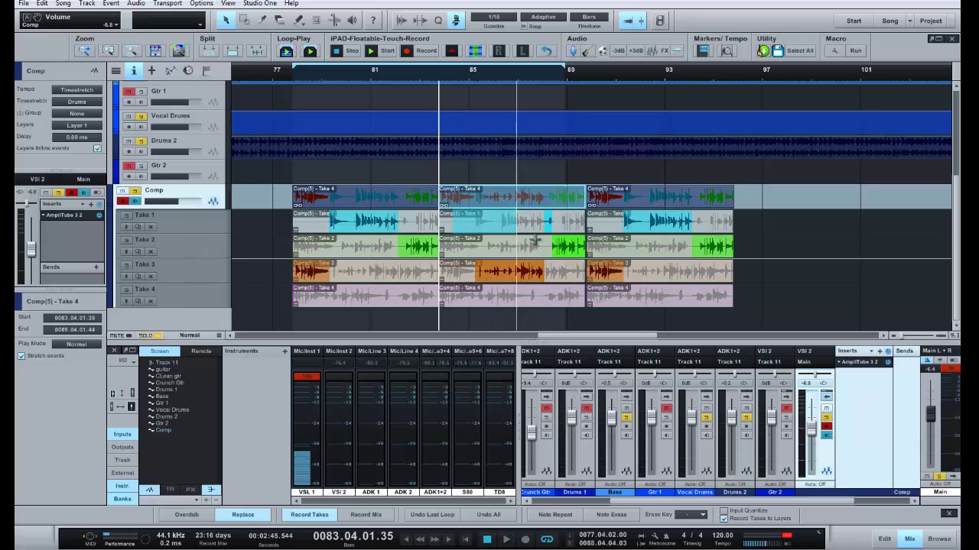
key("ctrl+z")
key("space")
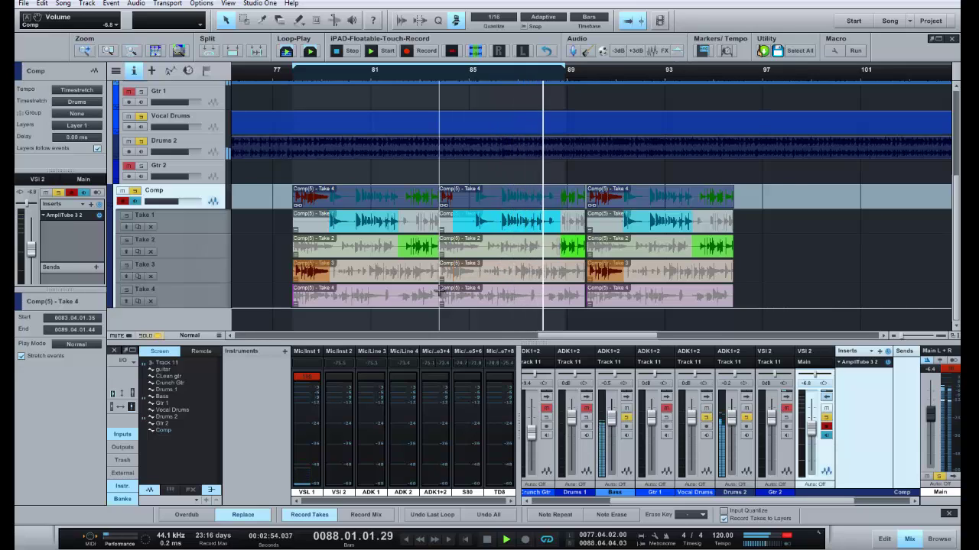
key("space")
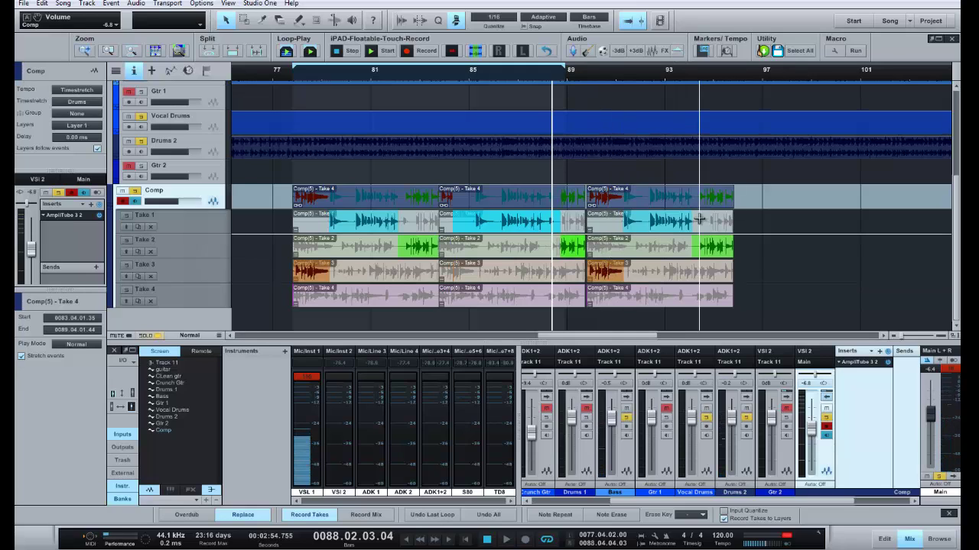
- Move the third Comp copy to about 91.01.04 and delete its composite part from the Comp track
mouse_move(682, 201)
left_mouse_down()
mouse_move(738, 203)
mouse_move(692, 204)
left_mouse_up()
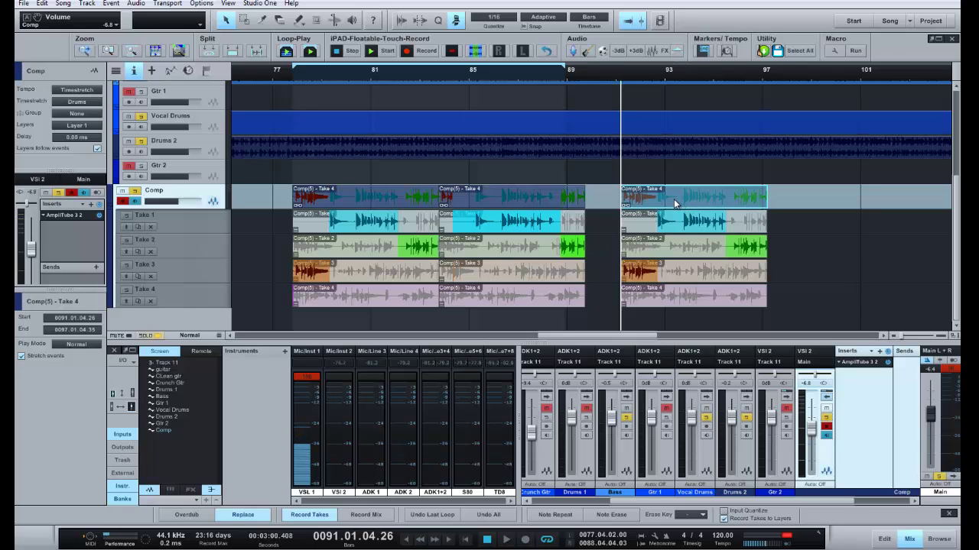
key("Delete")
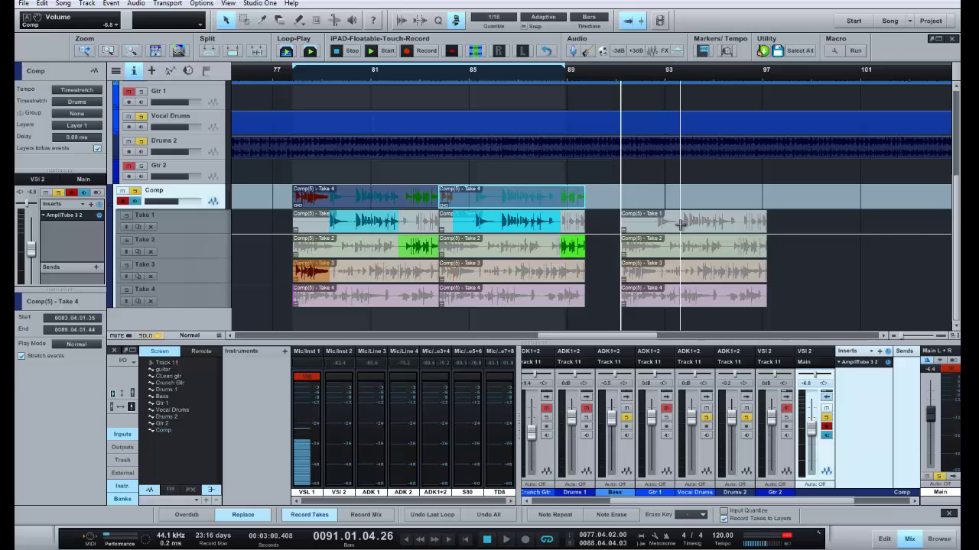
- Delete the leftover Take 1, Take 2, Take 3 and Take 4 clips of the third copy from their layers
right_click(680, 224)
left_click(703, 245)
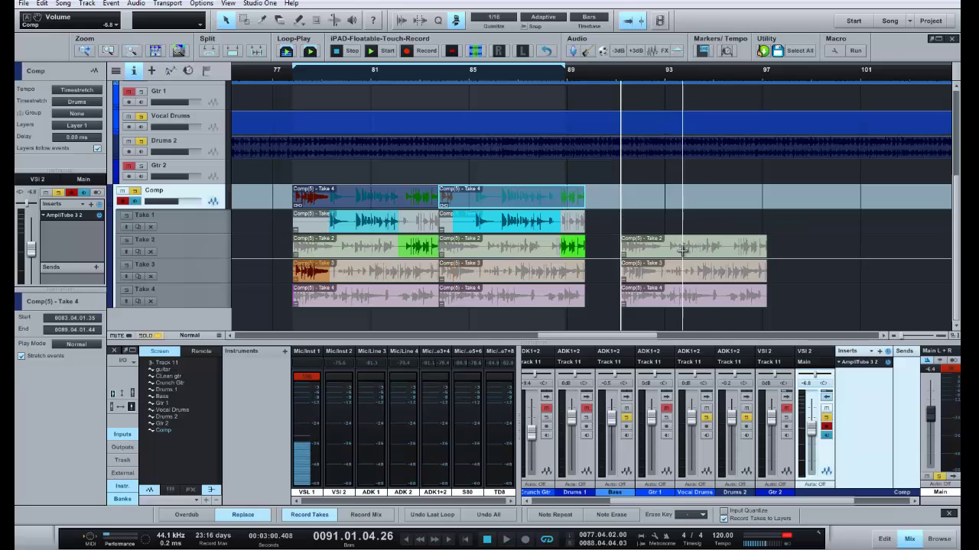
right_click(682, 245)
left_click(698, 267)
right_click(675, 269)
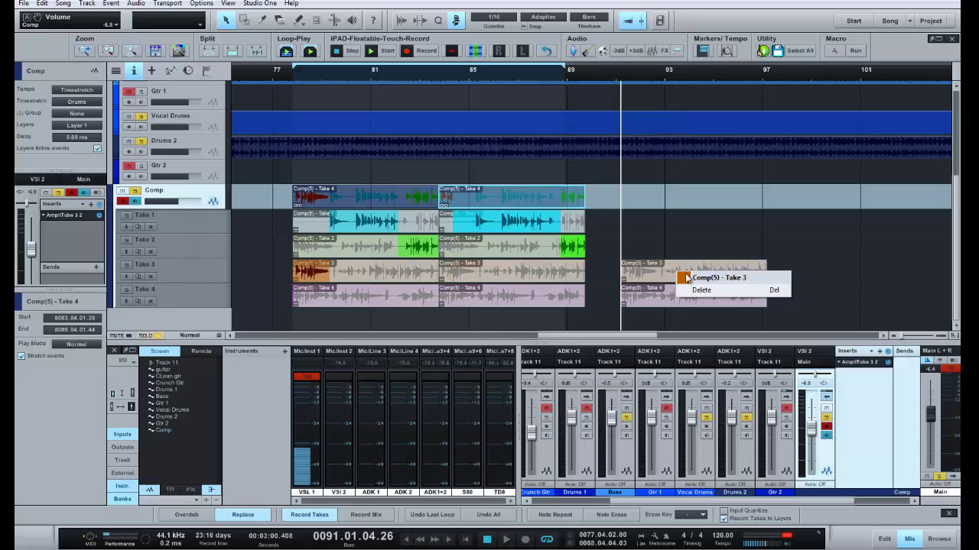
left_click(699, 291)
right_click(676, 297)
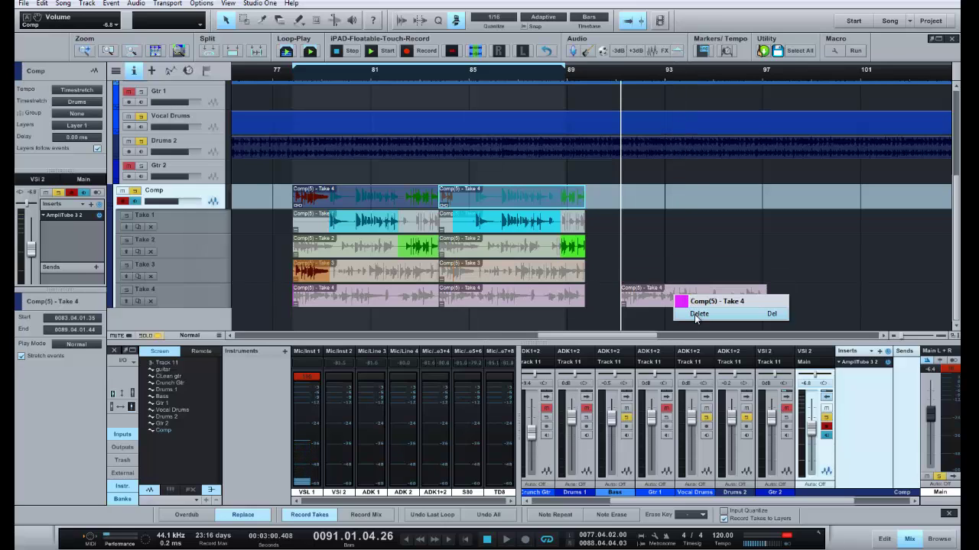
left_click(694, 314)
- Move the second Comp copy with its layers to start at about 86.01.04
left_click_drag(538, 201, 600, 198)
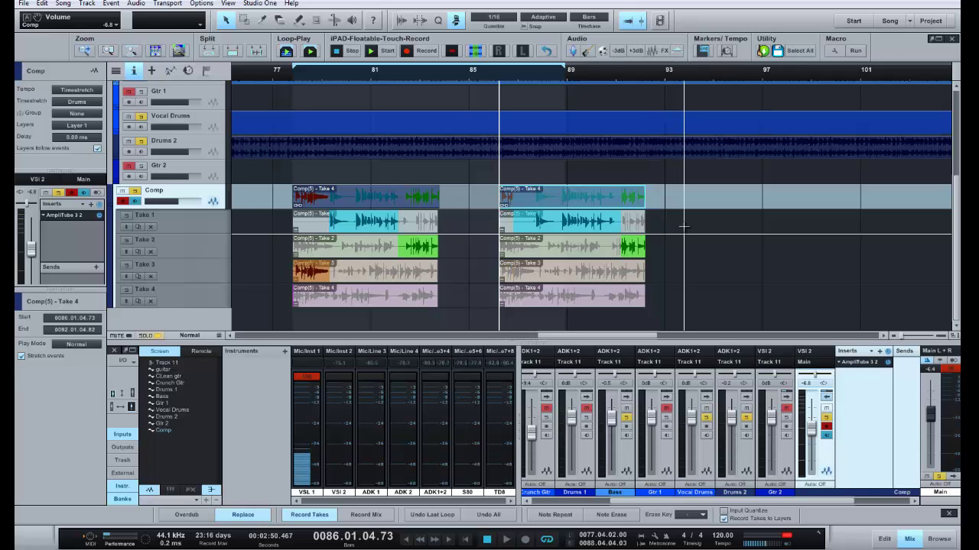